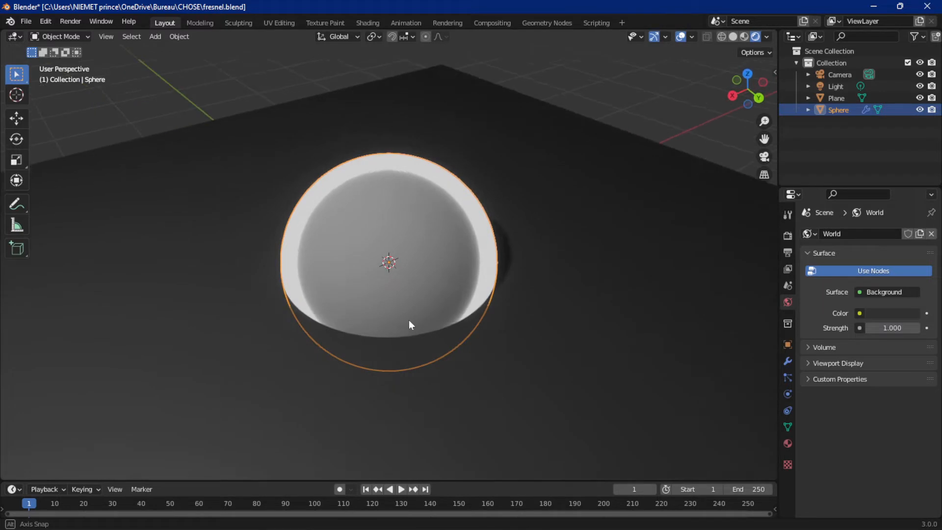
Step: Start a new general scene, discarding the unsaved changes to fresnel.blend
{"action": "middle_click_drag", "start_coordinate": [409, 320], "coordinate": [316, 264]}
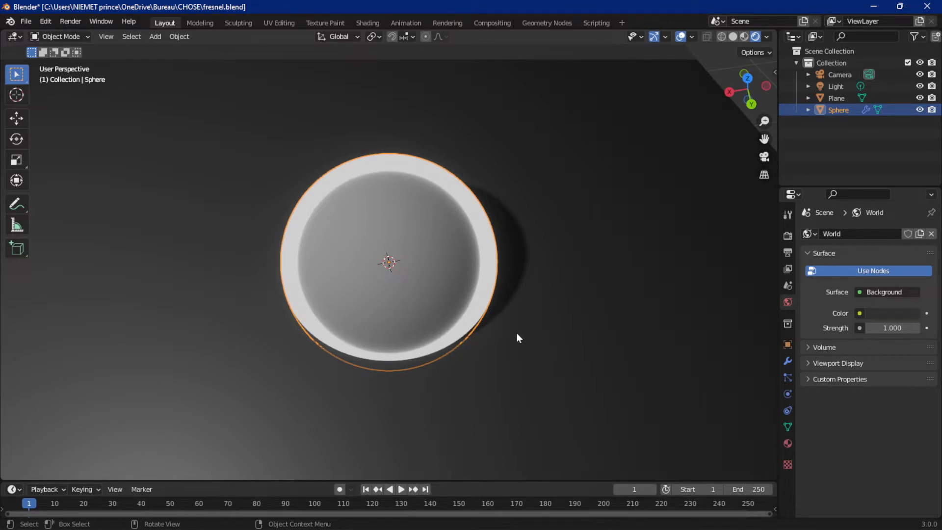
{"action": "middle_click_drag", "start_coordinate": [517, 334], "coordinate": [551, 275]}
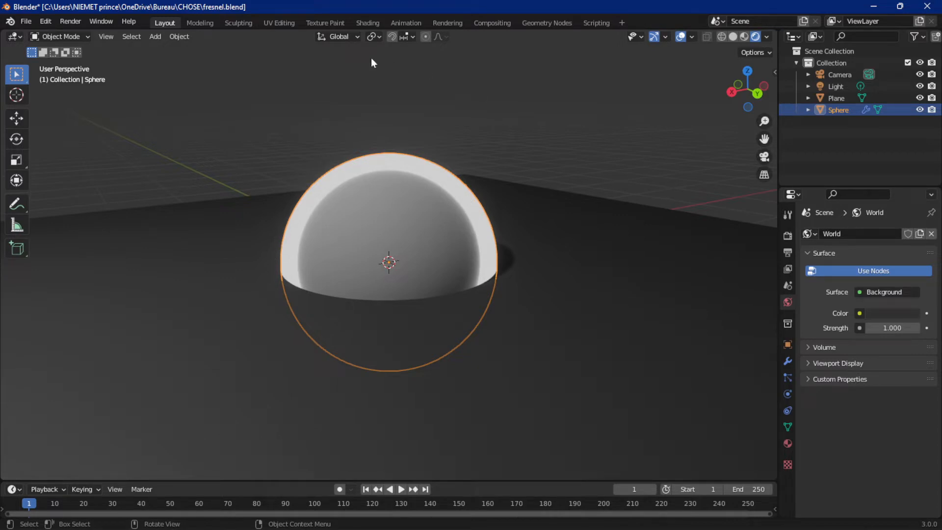
{"action": "left_click", "coordinate": [20, 25]}
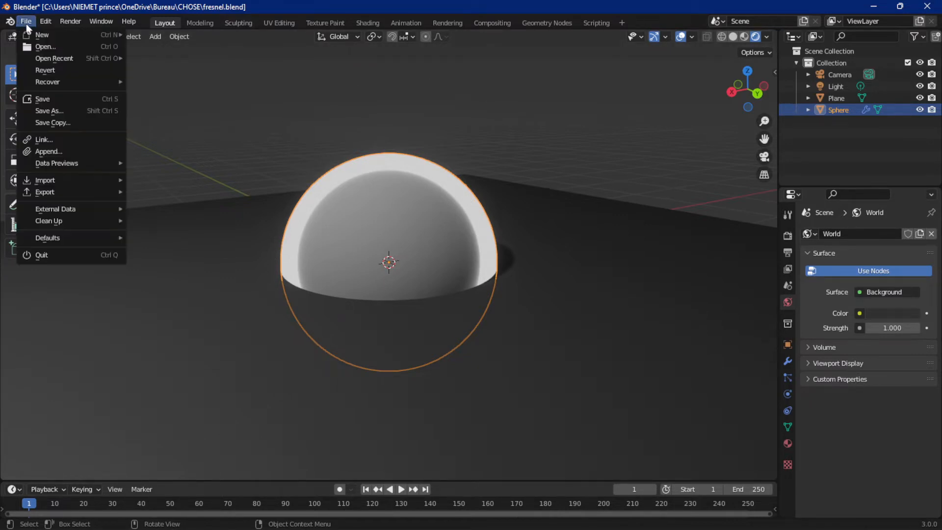
{"action": "mouse_move", "coordinate": [98, 34]}
{"action": "left_click", "coordinate": [192, 36]}
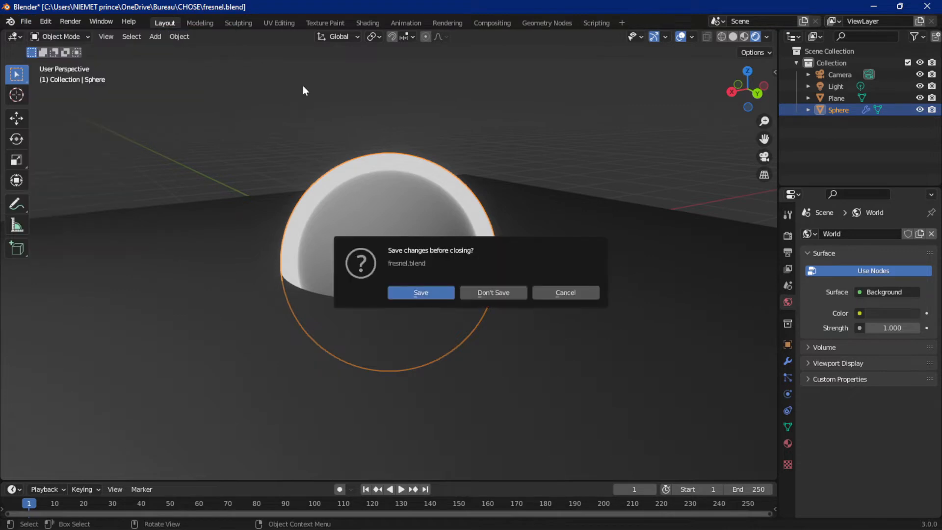
{"action": "left_click", "coordinate": [499, 296]}
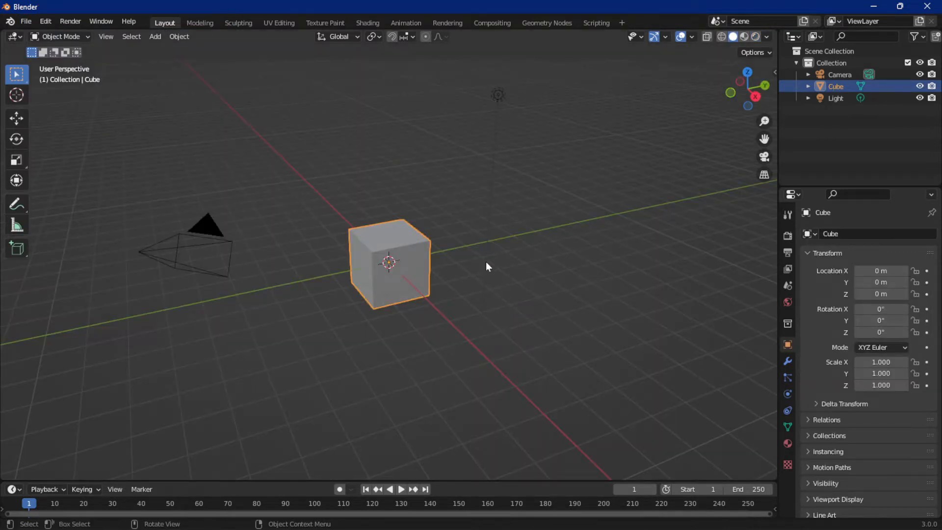
Step: Delete the default cube from the scene
{"action": "middle_click_drag", "start_coordinate": [486, 261], "coordinate": [445, 251]}
{"action": "middle_click_drag", "start_coordinate": [432, 296], "coordinate": [419, 260]}
{"action": "scroll", "coordinate": [419, 259], "scroll_direction": "up", "scroll_amount": 3}
{"action": "left_click", "coordinate": [788, 443]}
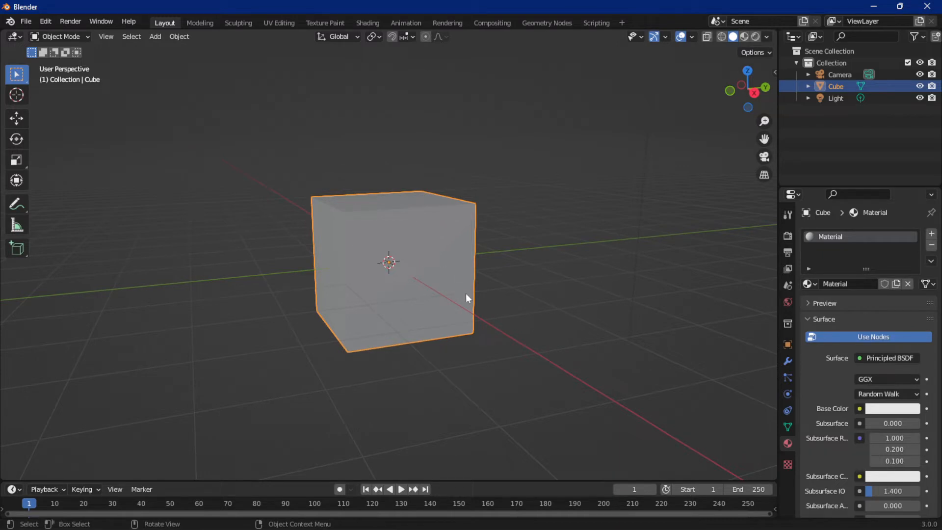
{"action": "key", "text": "Delete"}
Step: Add a UV sphere at the world origin and scale it up uniformly
{"action": "mouse_move", "coordinate": [473, 318]}
{"action": "middle_mouse_down"}
{"action": "mouse_move", "coordinate": [480, 334]}
{"action": "mouse_move", "coordinate": [467, 301]}
{"action": "middle_mouse_up"}
{"action": "left_click", "coordinate": [156, 38]}
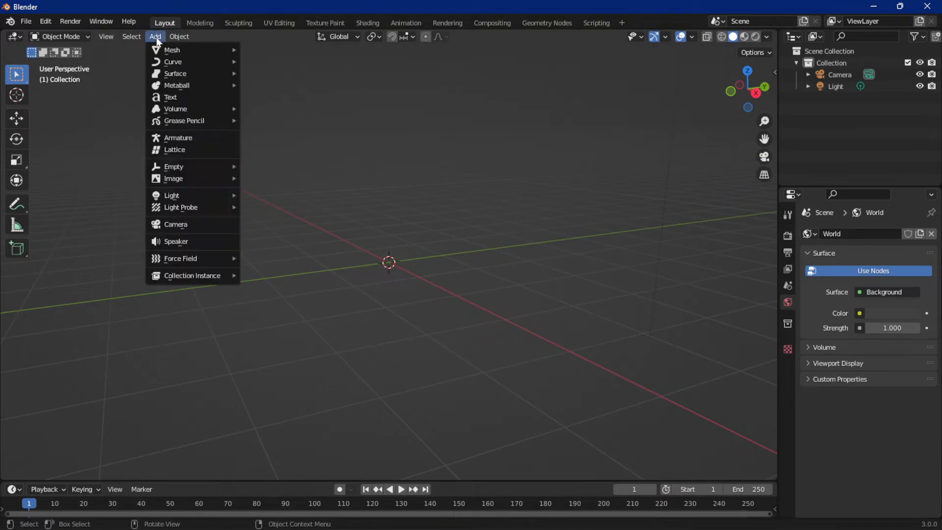
{"action": "mouse_move", "coordinate": [183, 50]}
{"action": "left_click", "coordinate": [267, 86]}
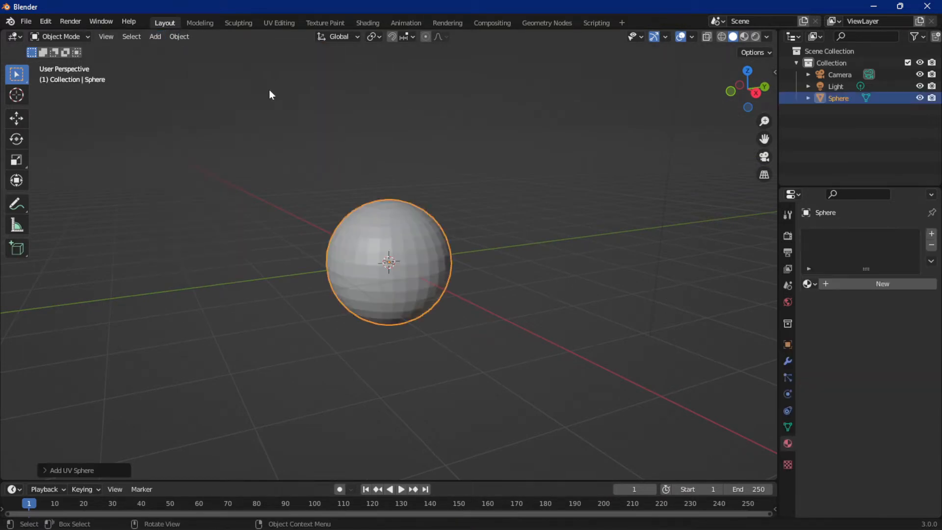
{"action": "key", "text": "s"}
{"action": "left_click", "coordinate": [497, 191]}
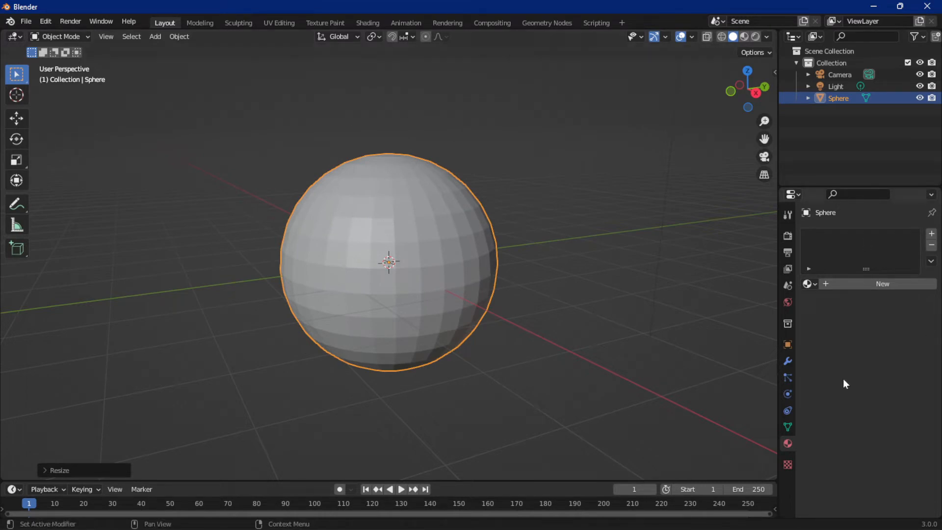
Step: Give the sphere a Subdivision Surface modifier with viewport level 2 and apply Shade Smooth
{"action": "left_click", "coordinate": [787, 361]}
{"action": "left_click", "coordinate": [821, 230]}
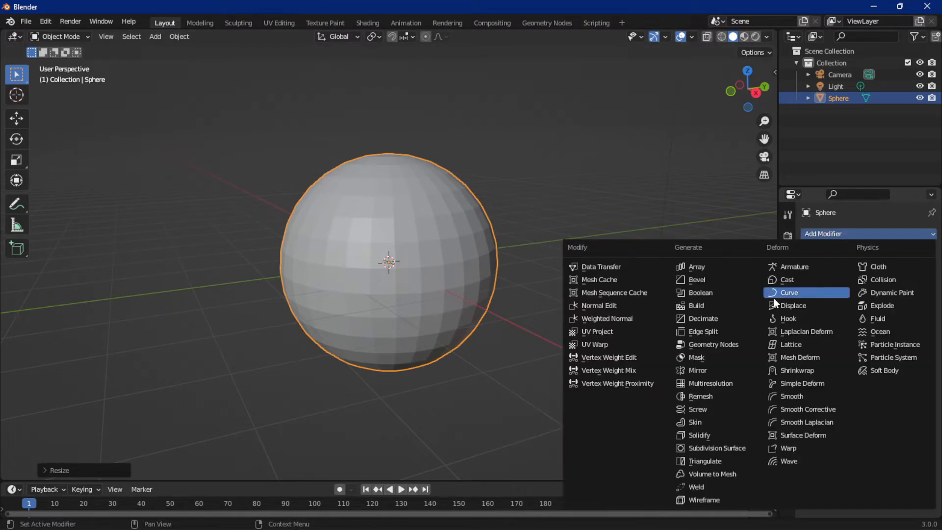
{"action": "left_click", "coordinate": [741, 448]}
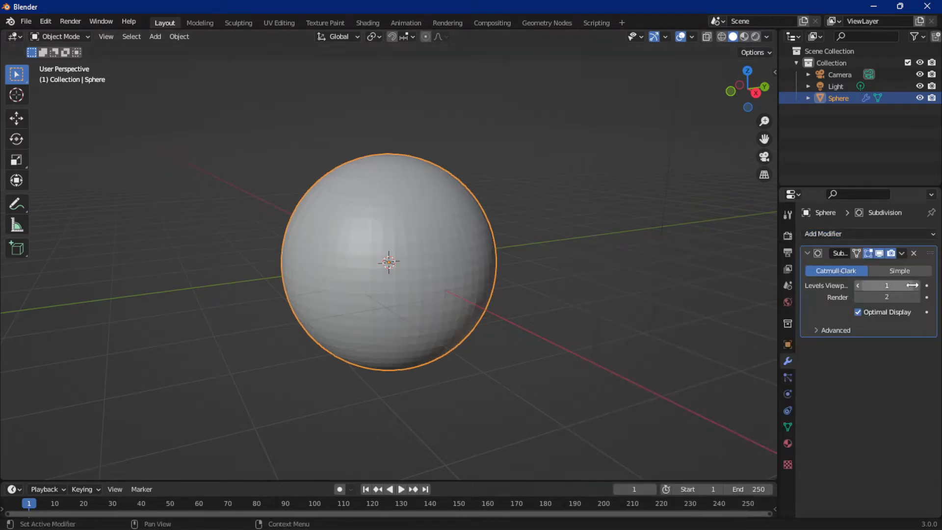
{"action": "right_click", "coordinate": [389, 195]}
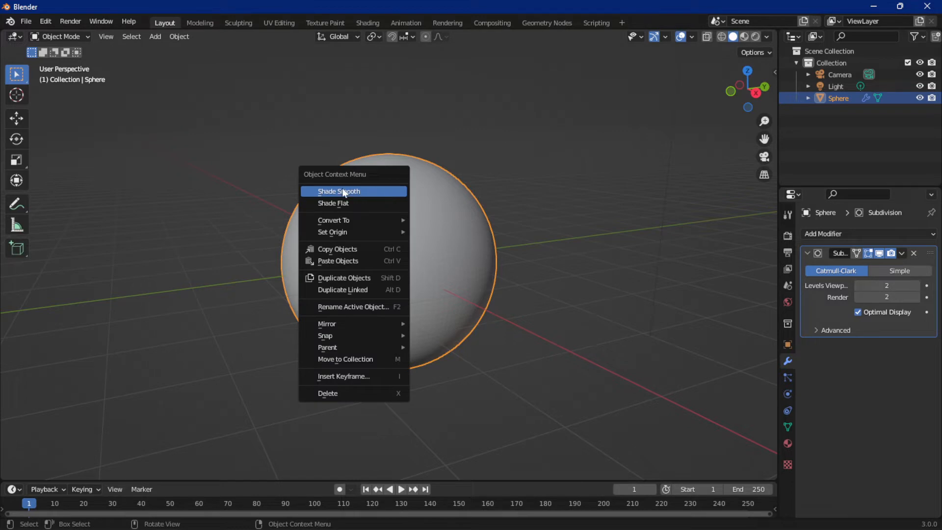
{"action": "left_click", "coordinate": [386, 194]}
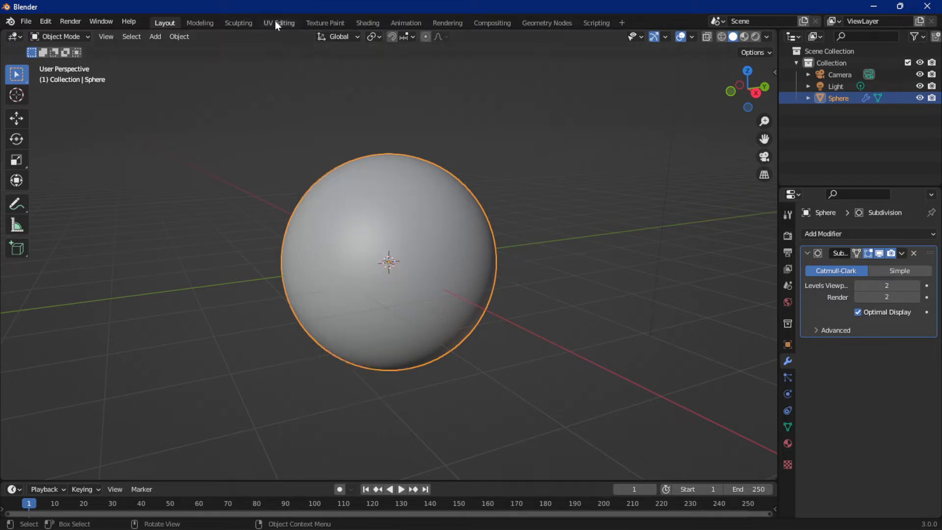
Step: Add a plane at the origin and scale it up into a large floor extending well past the sphere
{"action": "left_click", "coordinate": [155, 36]}
{"action": "mouse_move", "coordinate": [182, 53]}
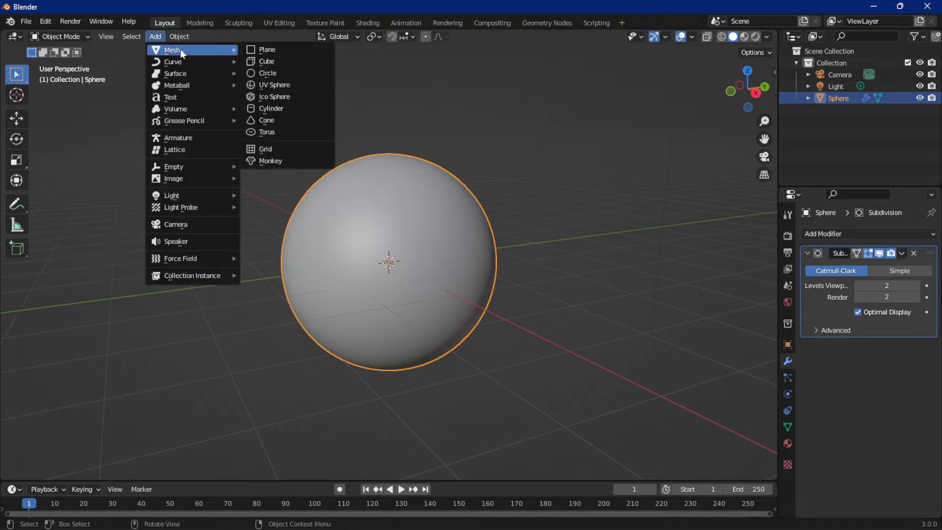
{"action": "left_click", "coordinate": [278, 49]}
{"action": "key", "text": "s"}
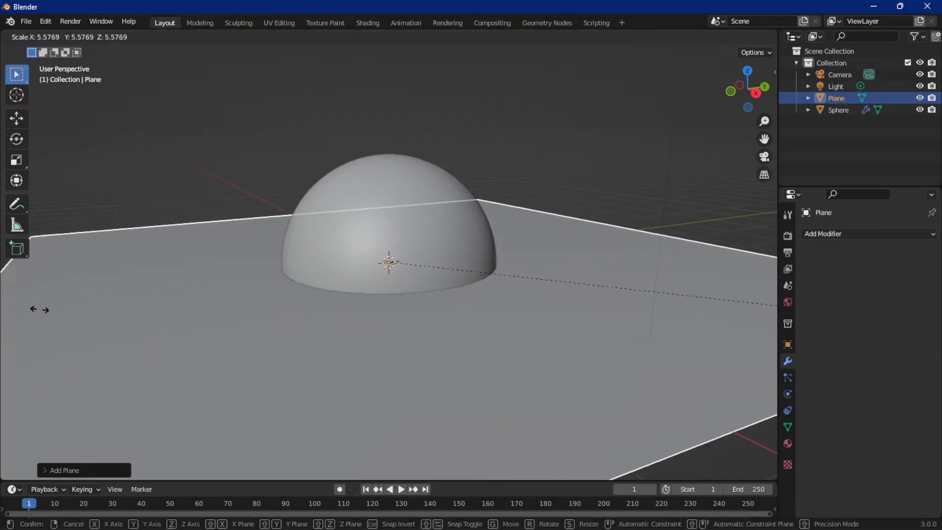
{"action": "left_click", "coordinate": [138, 319]}
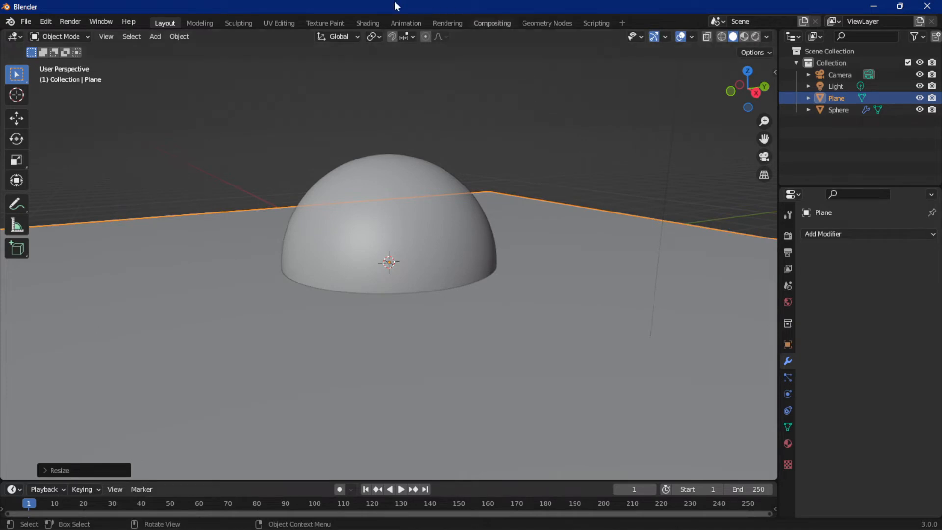
Step: Switch to the Shading workspace and show its 3D viewport in rendered shading with the sphere in close view
{"action": "left_click", "coordinate": [756, 37]}
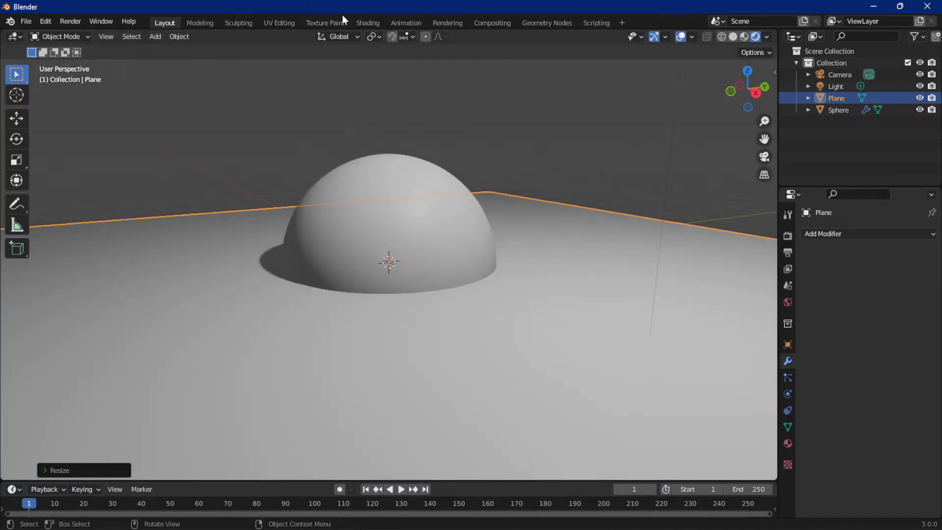
{"action": "left_click", "coordinate": [368, 23]}
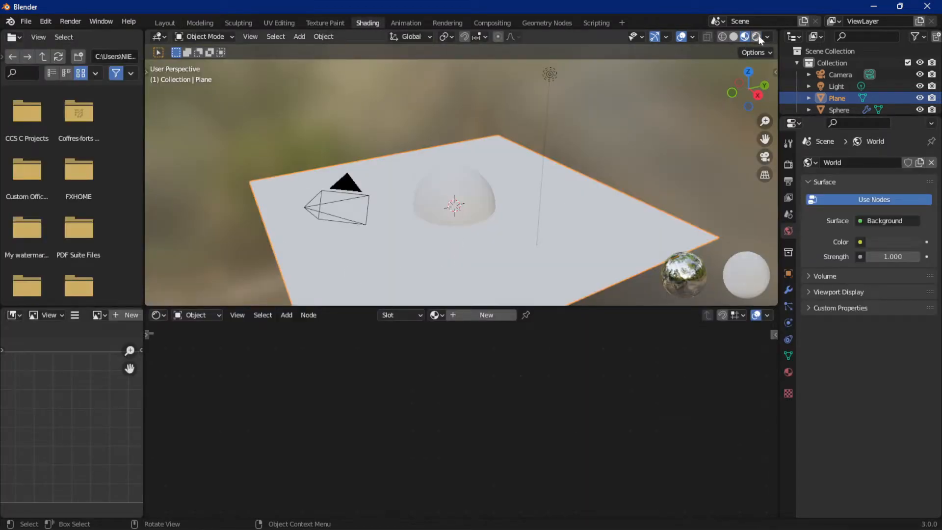
{"action": "left_click", "coordinate": [755, 37]}
{"action": "scroll", "coordinate": [536, 233], "scroll_direction": "up", "scroll_amount": 4}
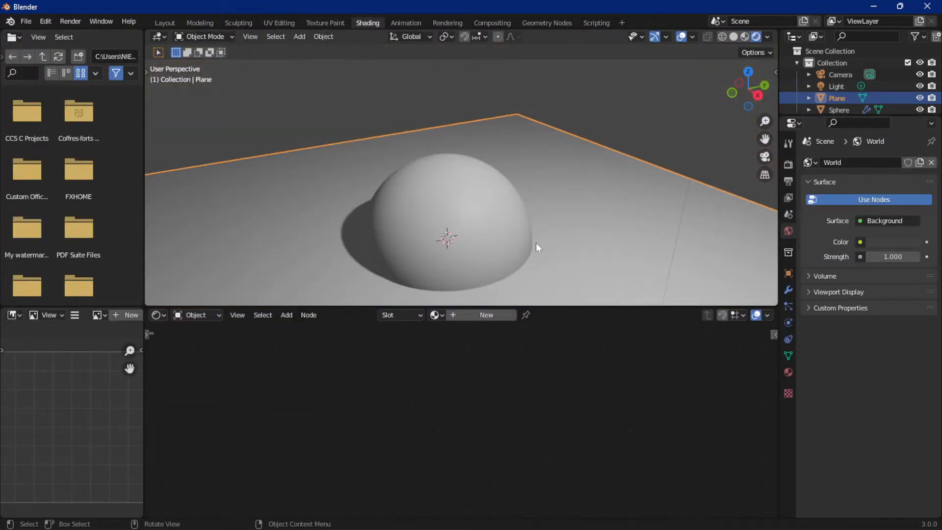
{"action": "middle_click_drag", "start_coordinate": [535, 243], "coordinate": [452, 153]}
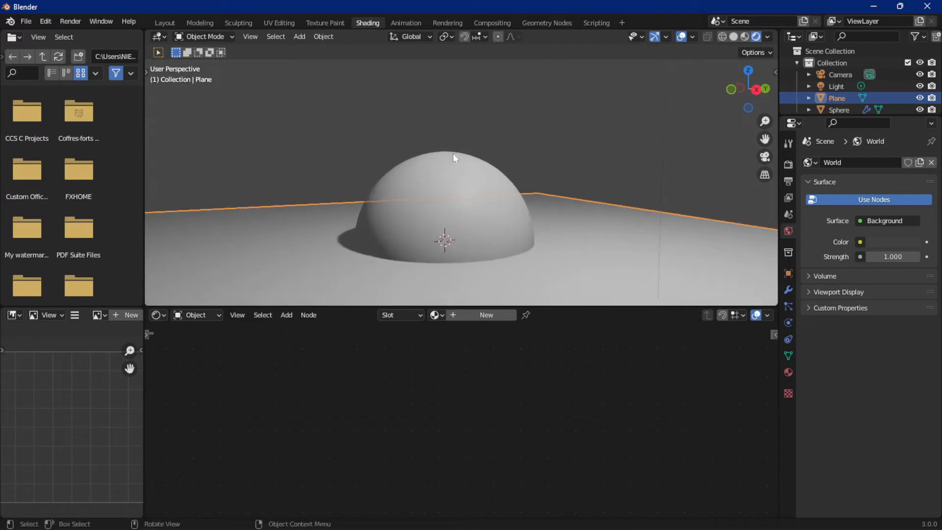
Step: Select the sphere and create a new material for it
{"action": "left_click", "coordinate": [452, 187]}
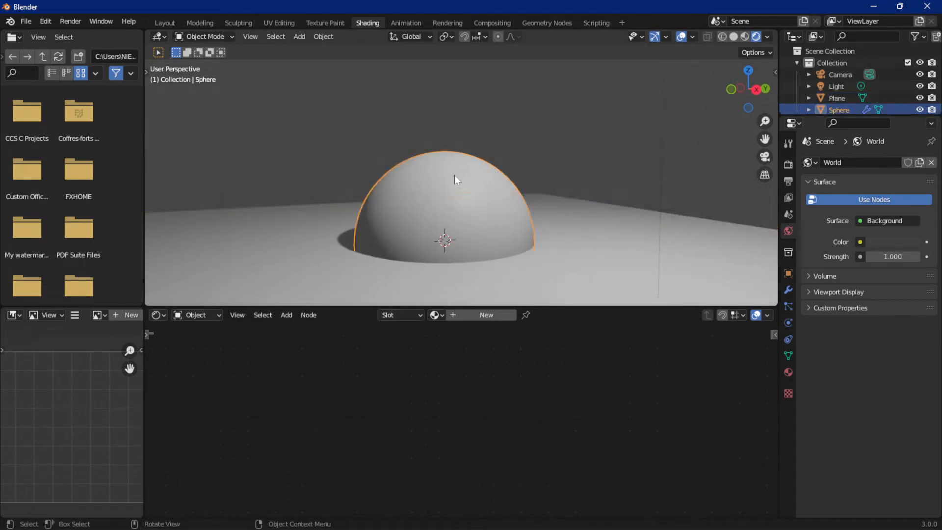
{"action": "left_click", "coordinate": [472, 314]}
{"action": "scroll", "coordinate": [409, 368], "scroll_direction": "up", "scroll_amount": 10}
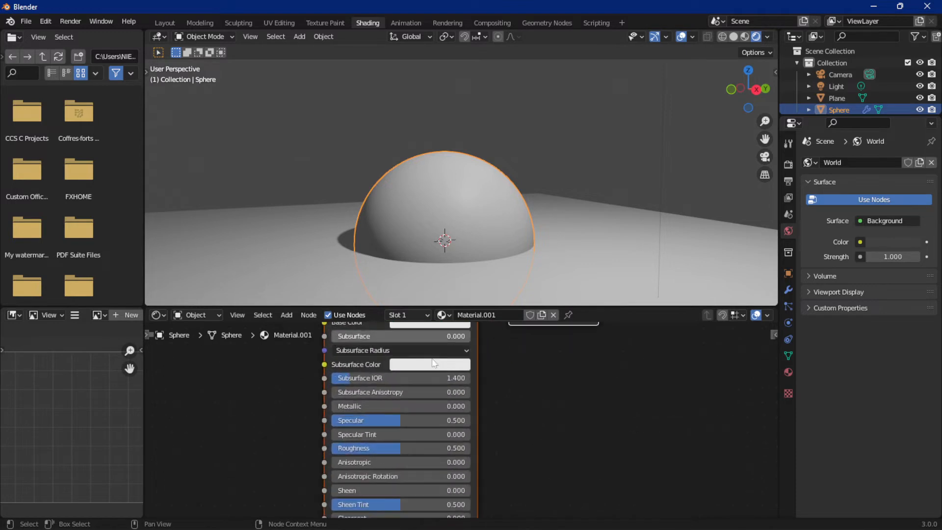
{"action": "middle_click_drag", "start_coordinate": [520, 364], "coordinate": [574, 495]}
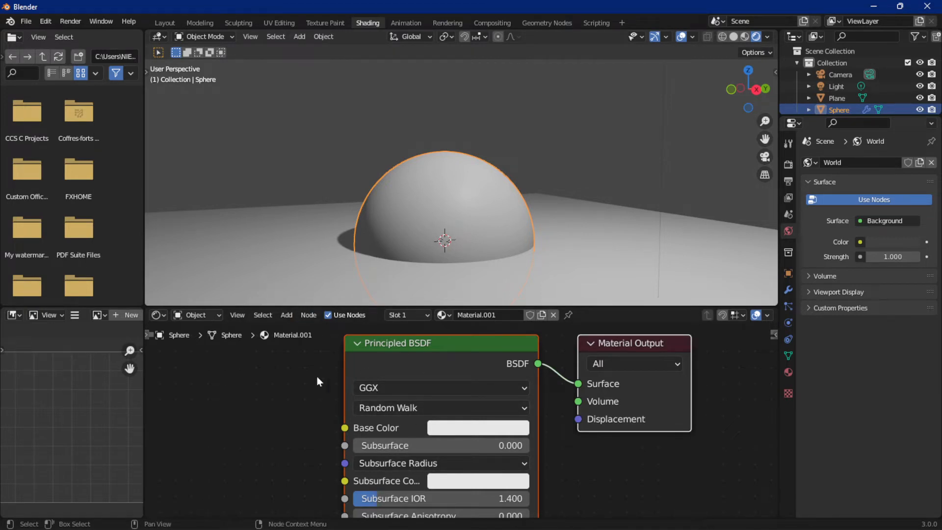
Step: Add a Fresnel node beside the Principled BSDF and connect its Fac output to Base Color
{"action": "middle_click_drag", "start_coordinate": [284, 374], "coordinate": [352, 383]}
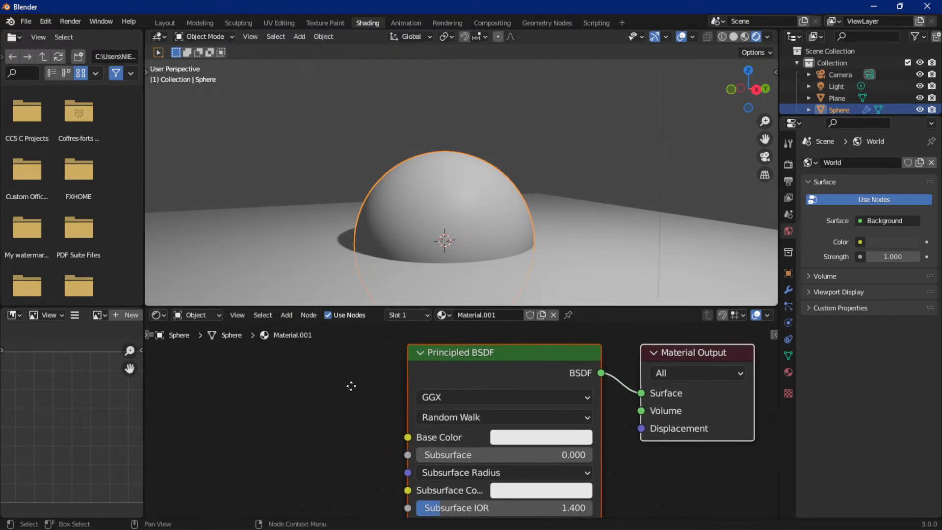
{"action": "left_click", "coordinate": [287, 314]}
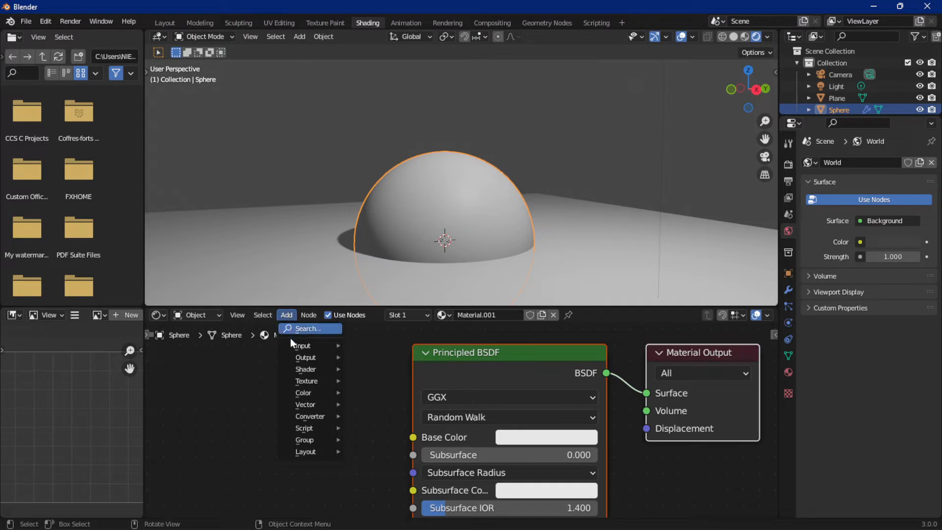
{"action": "mouse_move", "coordinate": [292, 347]}
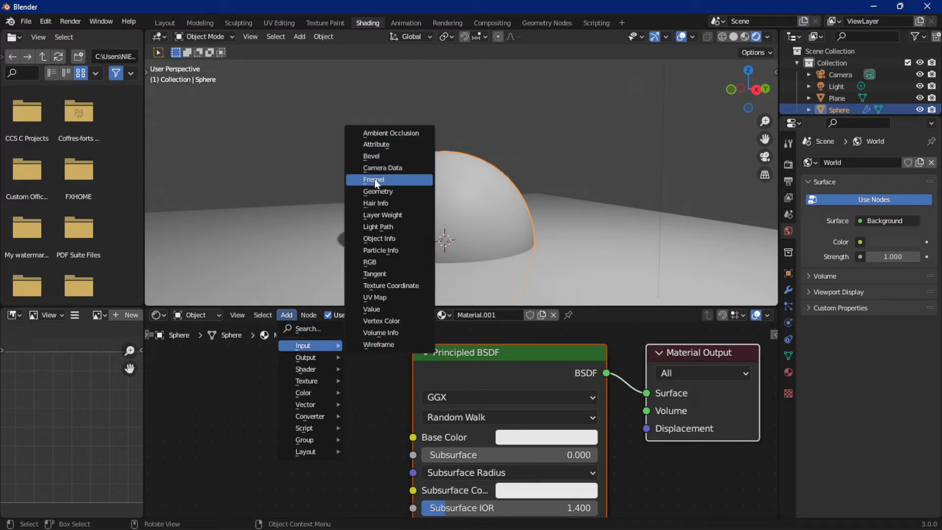
{"action": "left_click", "coordinate": [412, 180]}
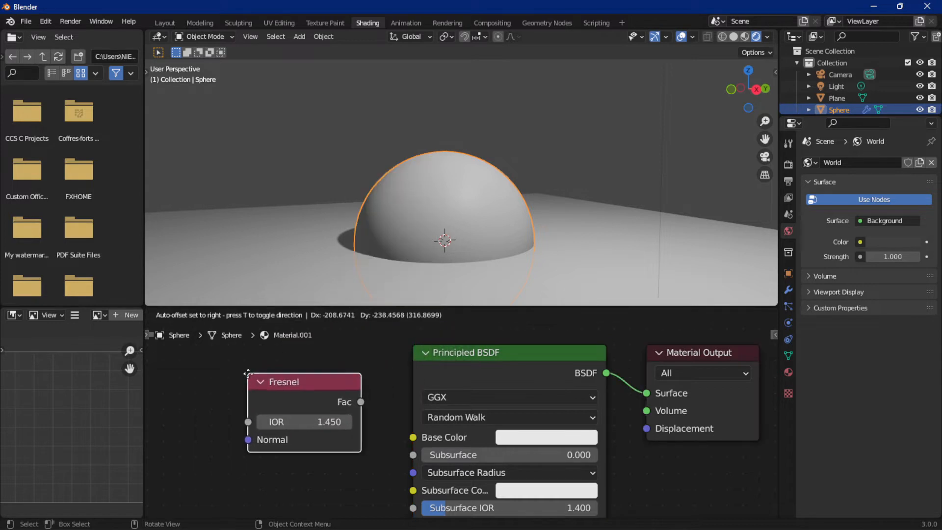
{"action": "left_click", "coordinate": [211, 395]}
{"action": "left_click_drag", "start_coordinate": [324, 423], "coordinate": [409, 431]}
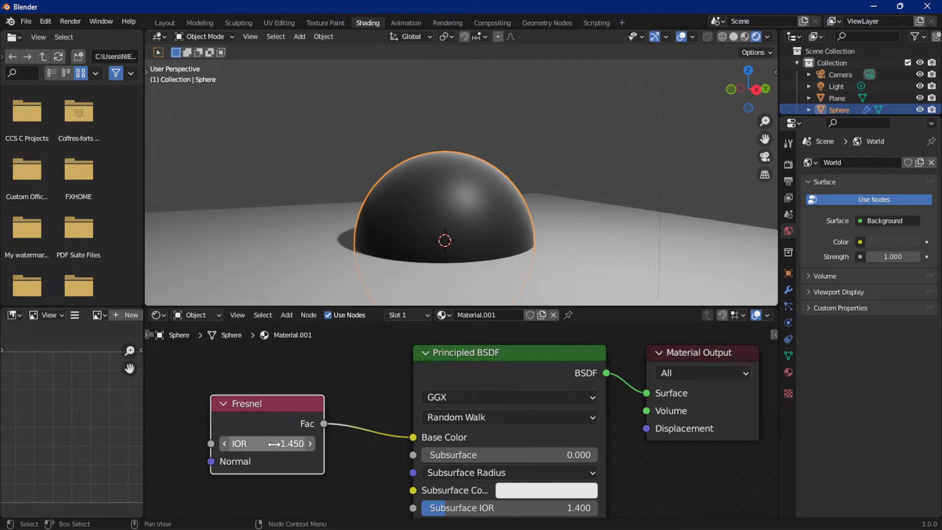
Step: Try Fresnel IOR values from 0.850 up to 1.550 on the sphere's material
{"action": "mouse_move", "coordinate": [267, 444]}
{"action": "left_mouse_down"}
{"action": "mouse_move", "coordinate": [295, 443]}
{"action": "mouse_move", "coordinate": [211, 443]}
{"action": "mouse_move", "coordinate": [245, 443]}
{"action": "left_mouse_up"}
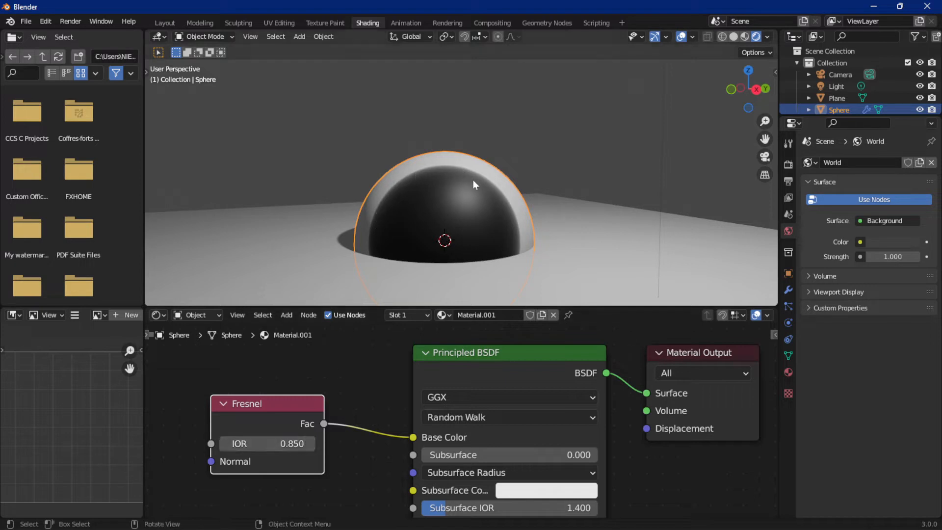
{"action": "left_click", "coordinate": [311, 444]}
{"action": "left_click", "coordinate": [311, 444]}
{"action": "left_click", "coordinate": [311, 444]}
{"action": "left_click", "coordinate": [311, 444]}
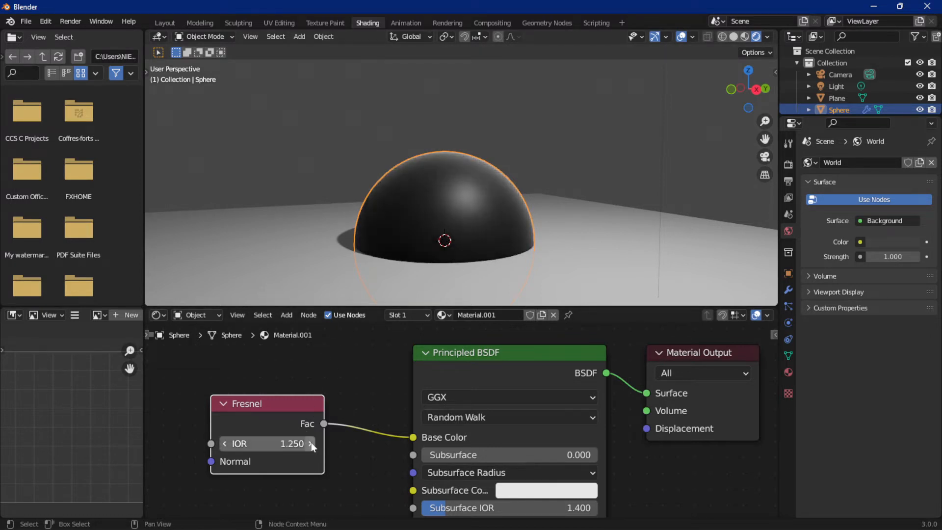
{"action": "left_click", "coordinate": [311, 443]}
{"action": "left_click", "coordinate": [311, 444]}
{"action": "left_click", "coordinate": [311, 444]}
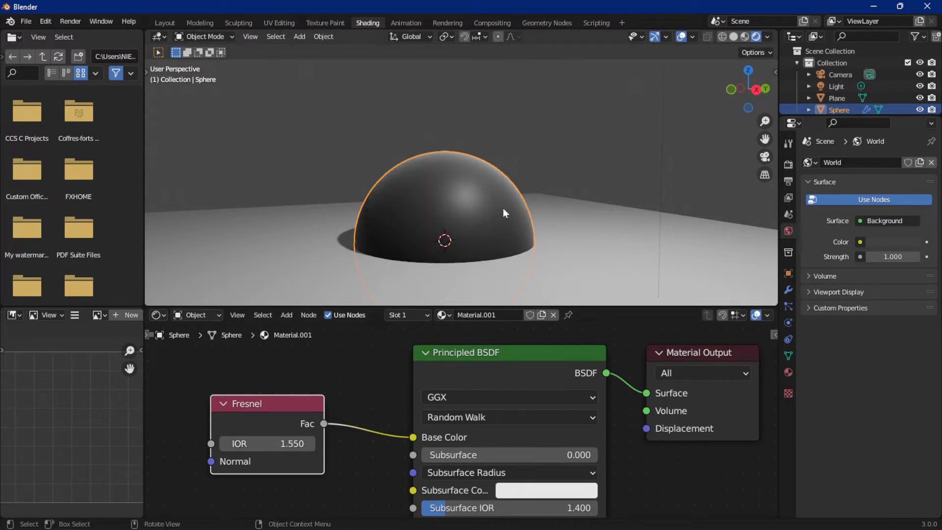
Step: Deselect the sphere in the viewport and set the Fresnel node's IOR to 0.650
{"action": "left_click", "coordinate": [351, 147]}
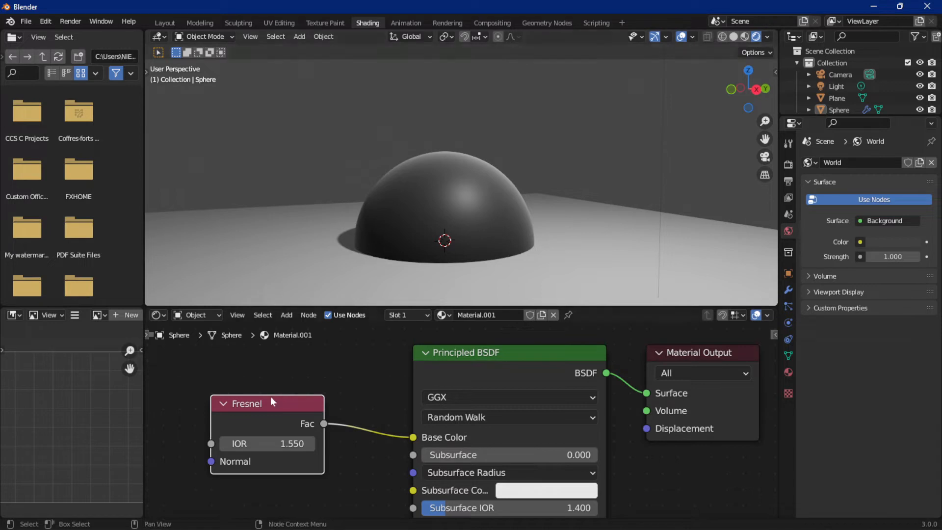
{"action": "left_click", "coordinate": [224, 444]}
{"action": "left_click", "coordinate": [224, 444]}
{"action": "left_click", "coordinate": [224, 443]}
{"action": "left_click", "coordinate": [224, 444]}
{"action": "left_click", "coordinate": [224, 444]}
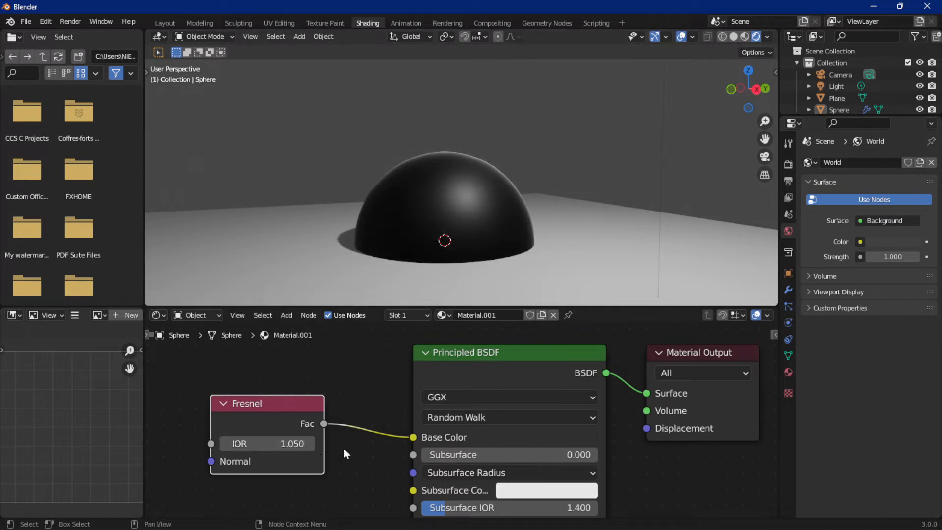
{"action": "left_click", "coordinate": [223, 444]}
{"action": "left_click", "coordinate": [223, 443]}
{"action": "left_click", "coordinate": [224, 443]}
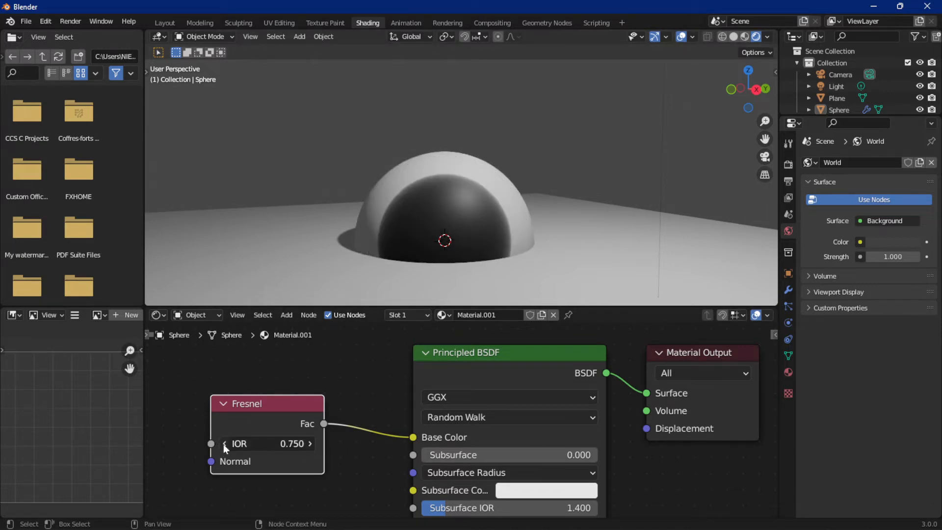
{"action": "left_click", "coordinate": [223, 443]}
Step: Move the Fresnel Fac link from Base Color to the Material Output's Surface input
{"action": "mouse_move", "coordinate": [412, 437]}
{"action": "left_mouse_down"}
{"action": "mouse_move", "coordinate": [326, 432]}
{"action": "mouse_move", "coordinate": [330, 351]}
{"action": "mouse_move", "coordinate": [617, 372]}
{"action": "mouse_move", "coordinate": [646, 468]}
{"action": "mouse_move", "coordinate": [648, 452]}
{"action": "left_mouse_up"}
{"action": "mouse_move", "coordinate": [452, 376]}
{"action": "middle_mouse_down"}
{"action": "mouse_move", "coordinate": [400, 365]}
{"action": "mouse_move", "coordinate": [390, 274]}
{"action": "mouse_move", "coordinate": [440, 295]}
{"action": "middle_mouse_up"}
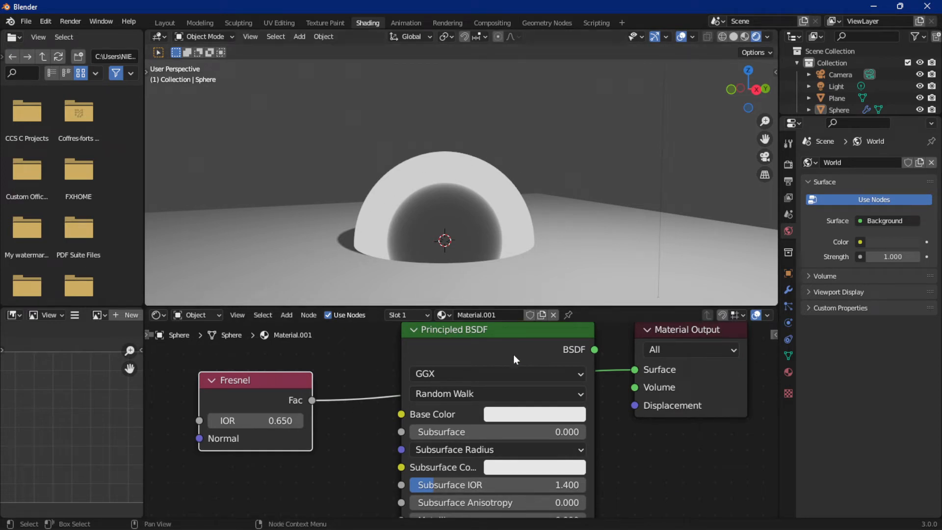
Step: Delete the Principled BSDF while keeping the Fresnel link to the Material Output, and reposition the Fresnel node
{"action": "left_click", "coordinate": [530, 348]}
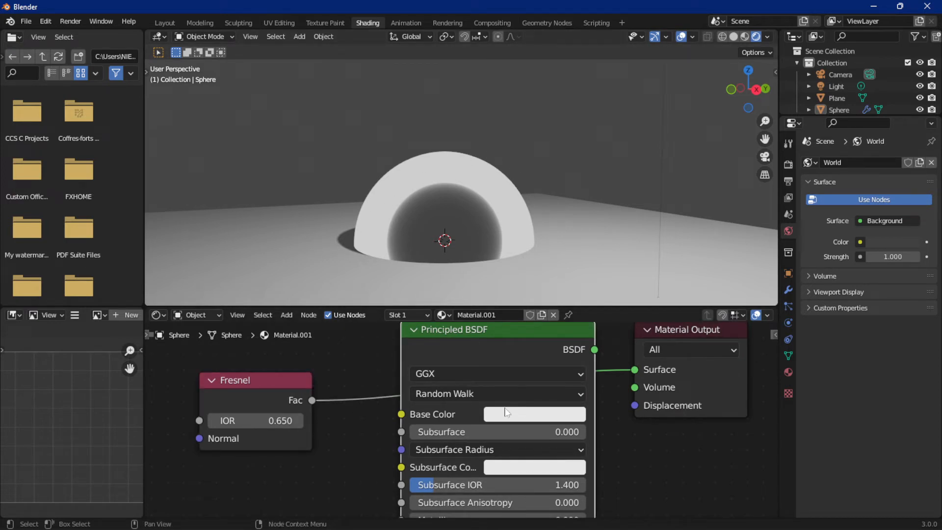
{"action": "key", "text": "ctrl+x"}
{"action": "scroll", "coordinate": [496, 414], "scroll_direction": "down", "scroll_amount": 4}
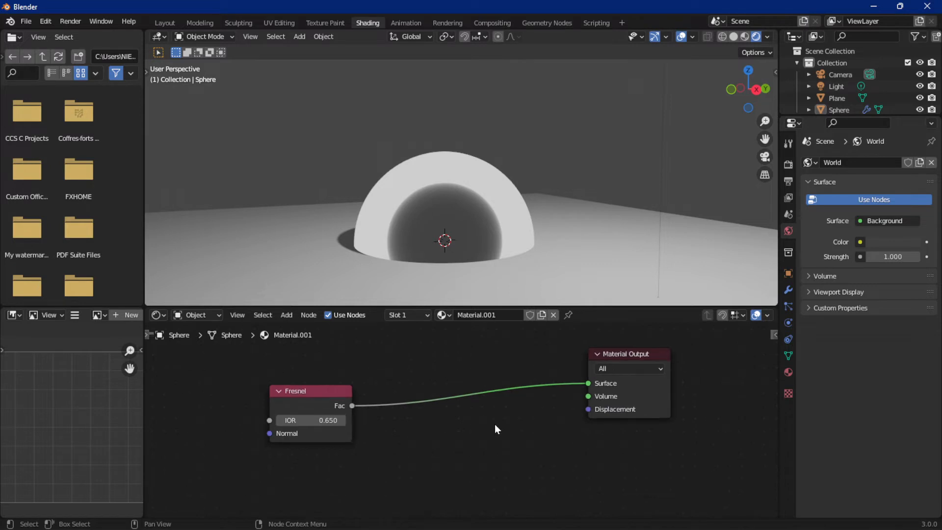
{"action": "left_click_drag", "start_coordinate": [246, 376], "coordinate": [278, 356]}
{"action": "scroll", "coordinate": [424, 431], "scroll_direction": "up", "scroll_amount": 1}
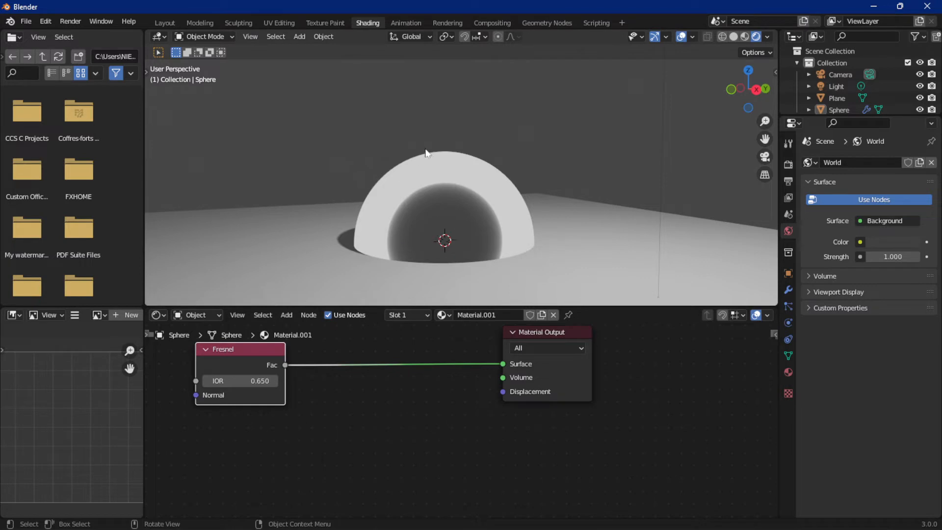
Step: Insert a MixRGB node between Fresnel and Material Output, and connect the Fresnel Fac output to the Mix node's Fac input
{"action": "middle_click_drag", "start_coordinate": [380, 407], "coordinate": [383, 435]}
{"action": "left_click", "coordinate": [287, 315]}
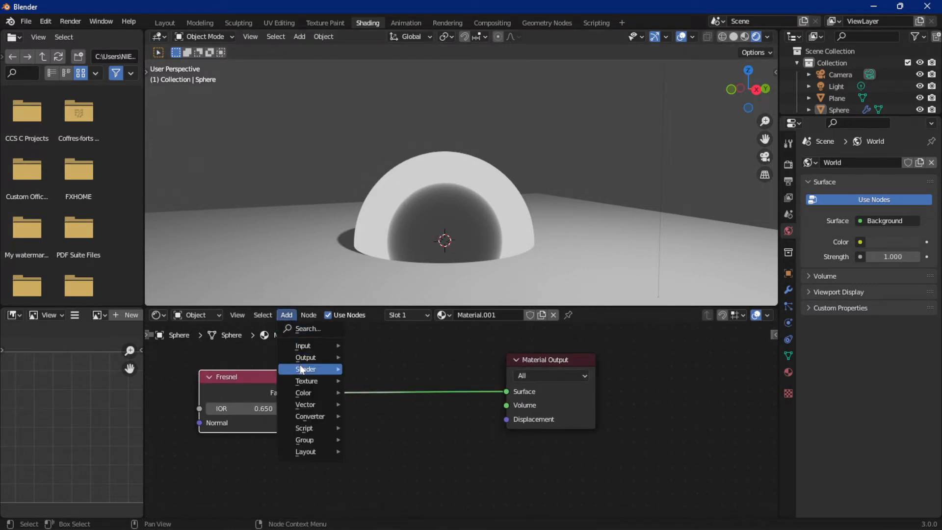
{"action": "mouse_move", "coordinate": [313, 392]}
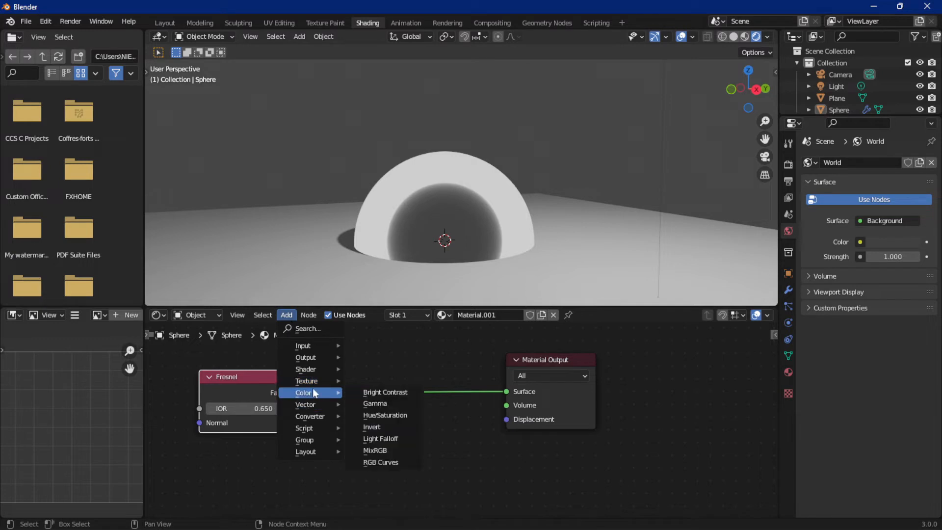
{"action": "left_click", "coordinate": [394, 450]}
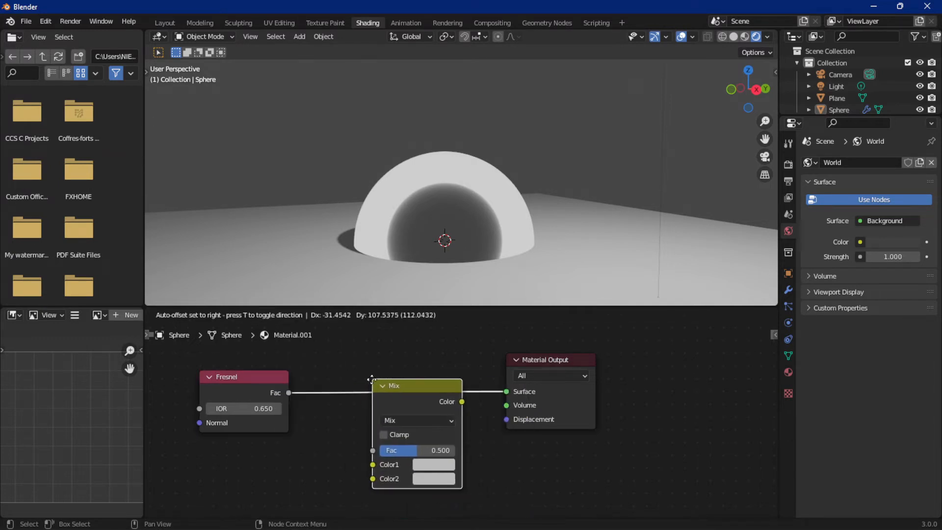
{"action": "left_click", "coordinate": [360, 369]}
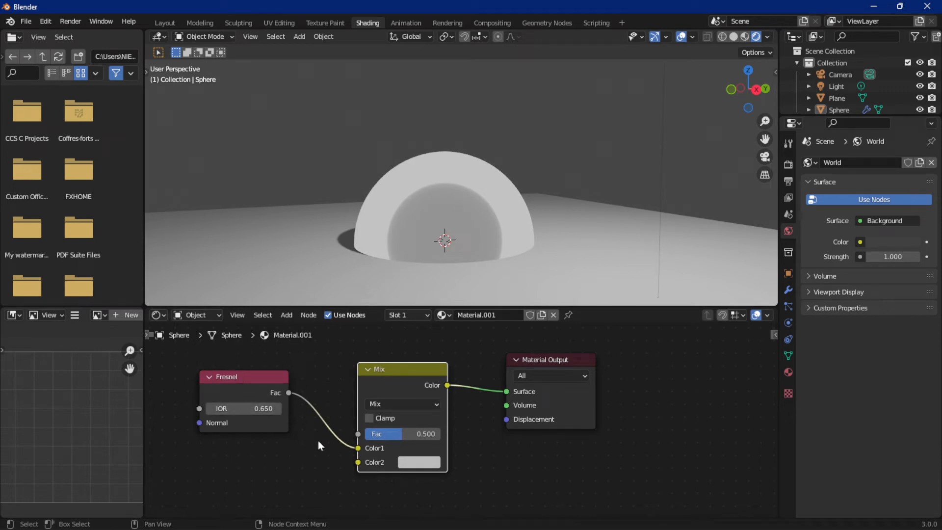
{"action": "mouse_move", "coordinate": [354, 449]}
{"action": "left_mouse_down"}
{"action": "mouse_move", "coordinate": [300, 459]}
{"action": "mouse_move", "coordinate": [333, 431]}
{"action": "mouse_move", "coordinate": [362, 431]}
{"action": "left_mouse_up"}
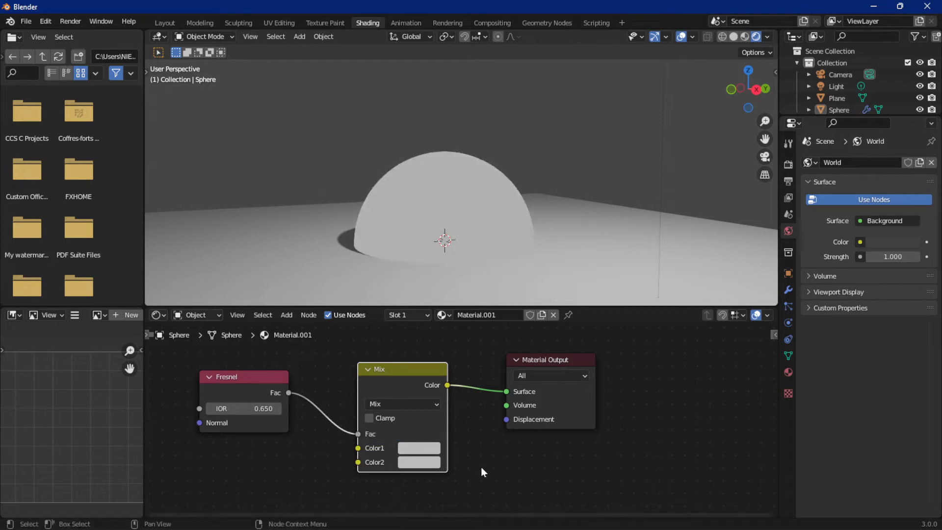
Step: Set the Mix node's Color1 to purple and Color2 to yellow with hue 0.167 and saturation 0.930
{"action": "middle_click_drag", "start_coordinate": [480, 466], "coordinate": [476, 417]}
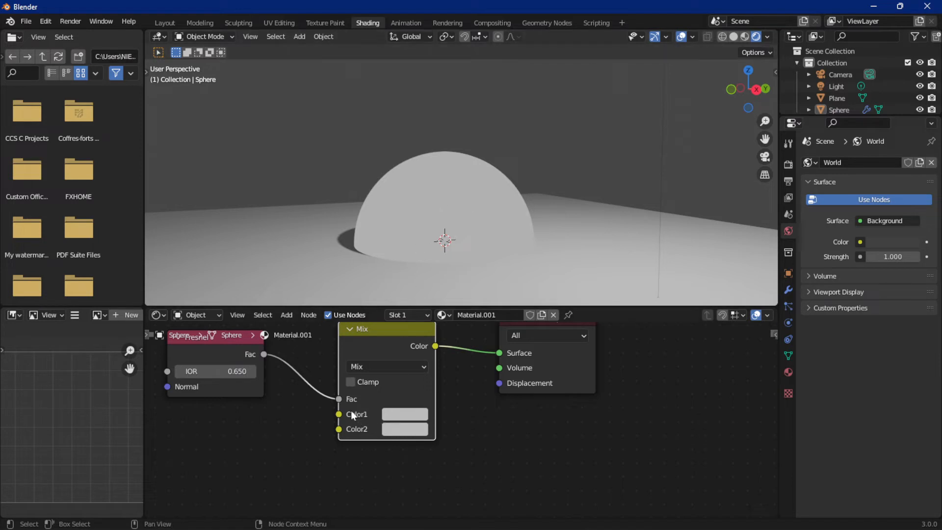
{"action": "left_click", "coordinate": [404, 414]}
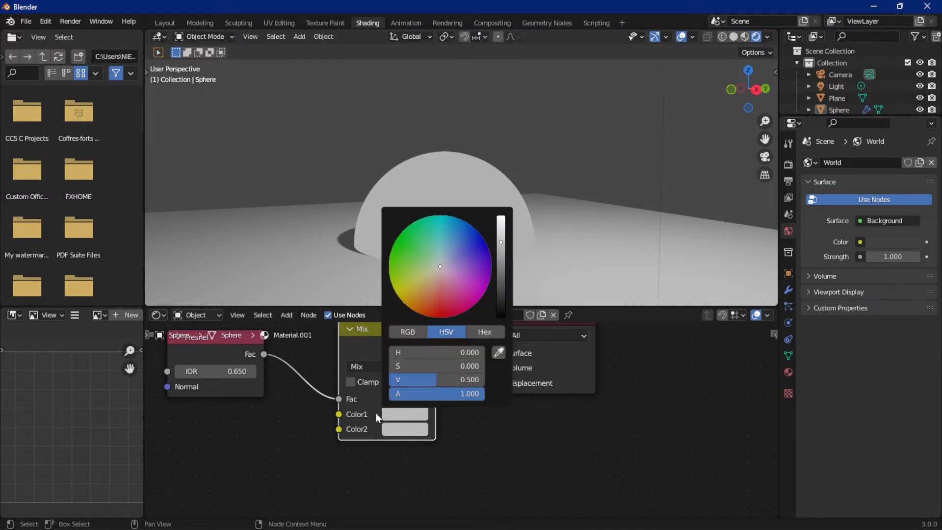
{"action": "left_click", "coordinate": [439, 266]}
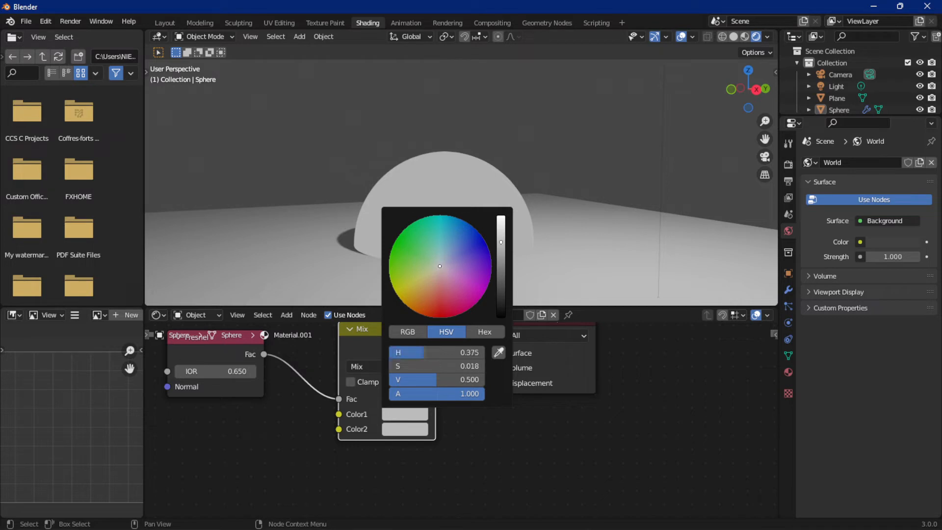
{"action": "left_click_drag", "start_coordinate": [439, 267], "coordinate": [483, 254]}
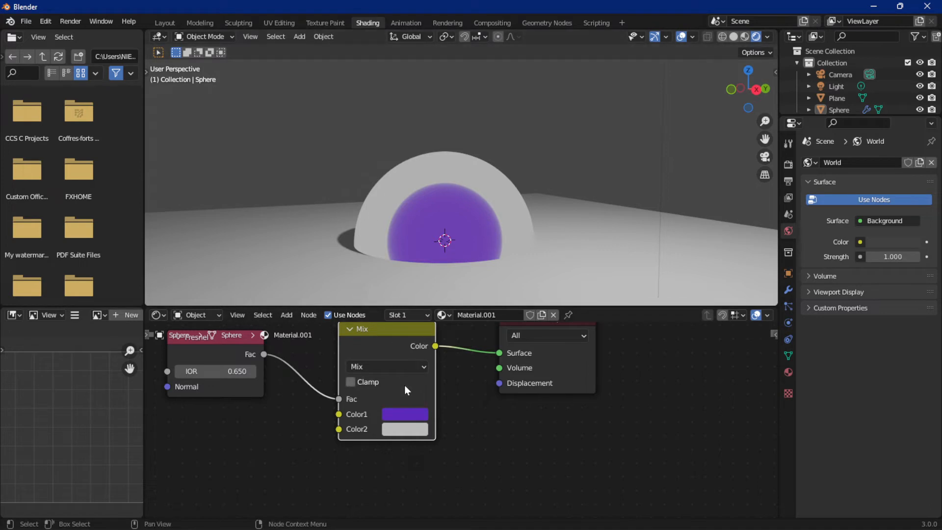
{"action": "left_click", "coordinate": [402, 429]}
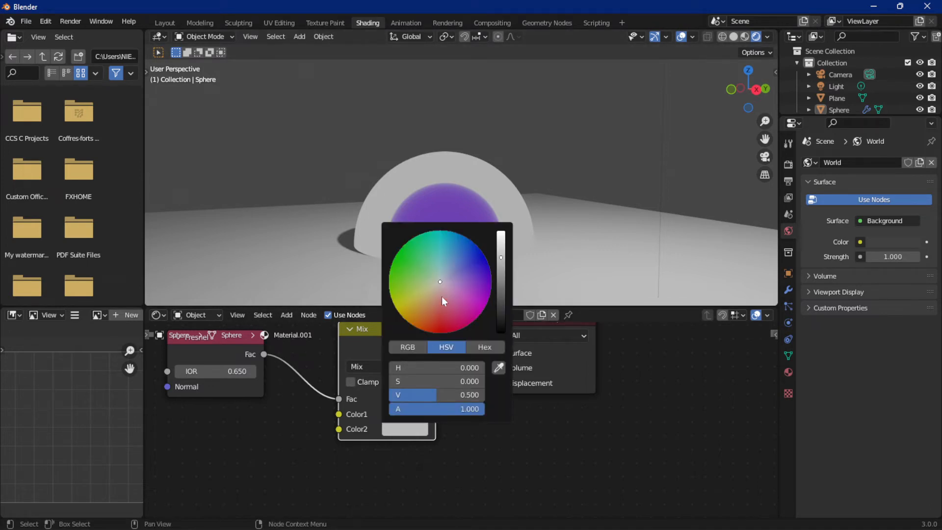
{"action": "left_click_drag", "start_coordinate": [440, 281], "coordinate": [407, 300]}
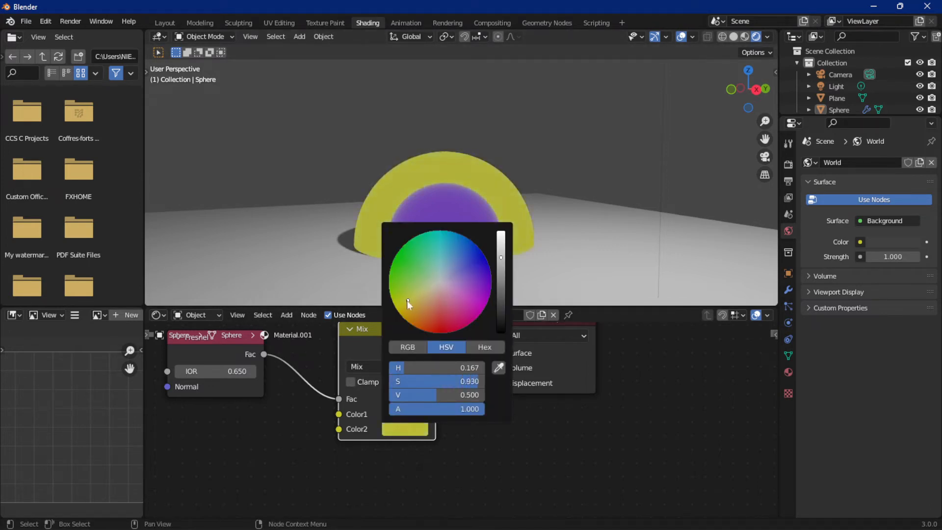
{"action": "middle_click_drag", "start_coordinate": [447, 431], "coordinate": [540, 448]}
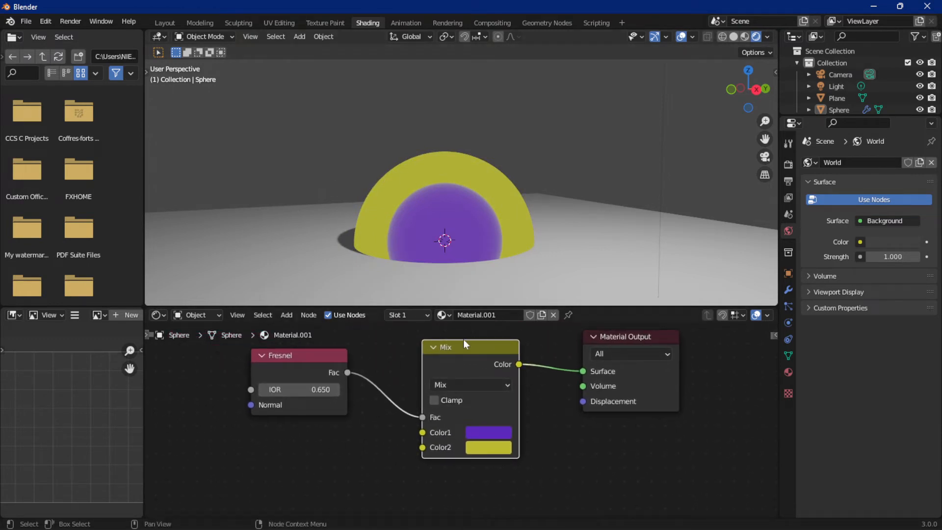
Step: Add a Noise Texture node below Fresnel and connect its Fac output to the Mix node's Color1
{"action": "scroll", "coordinate": [562, 439], "scroll_direction": "down", "scroll_amount": 2}
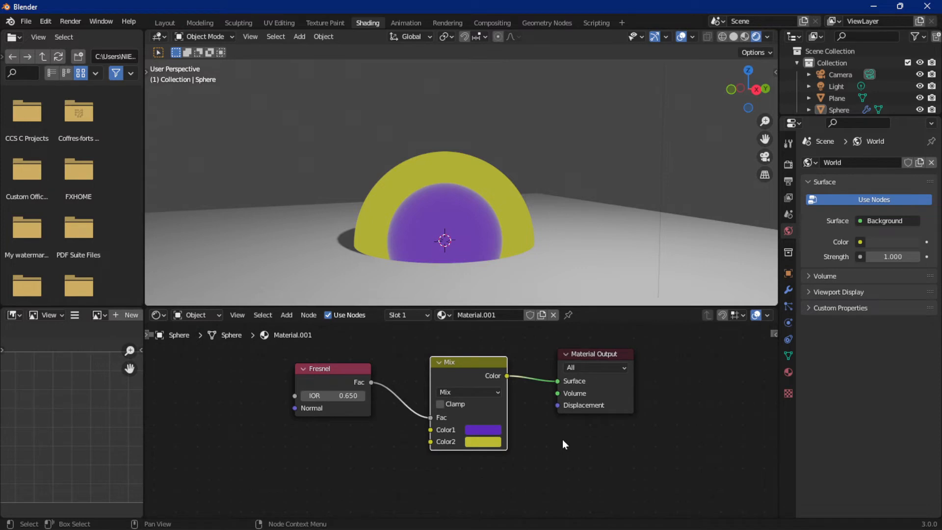
{"action": "middle_click_drag", "start_coordinate": [562, 439], "coordinate": [551, 414]}
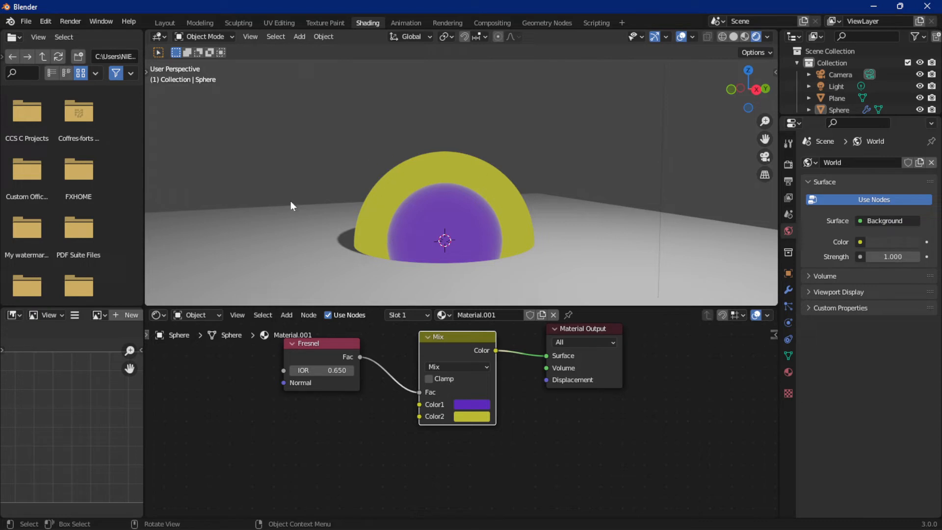
{"action": "left_click", "coordinate": [286, 315]}
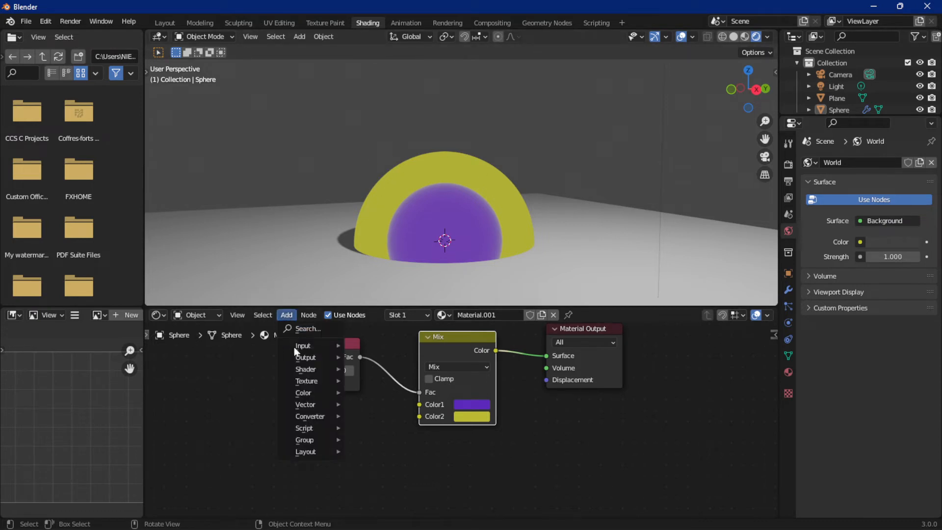
{"action": "mouse_move", "coordinate": [301, 395]}
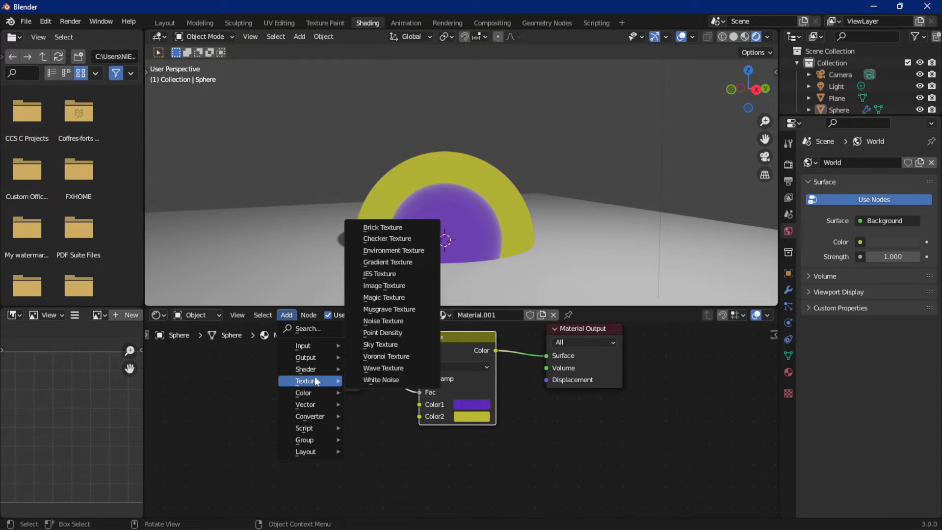
{"action": "left_click", "coordinate": [384, 321]}
{"action": "left_click", "coordinate": [247, 406]}
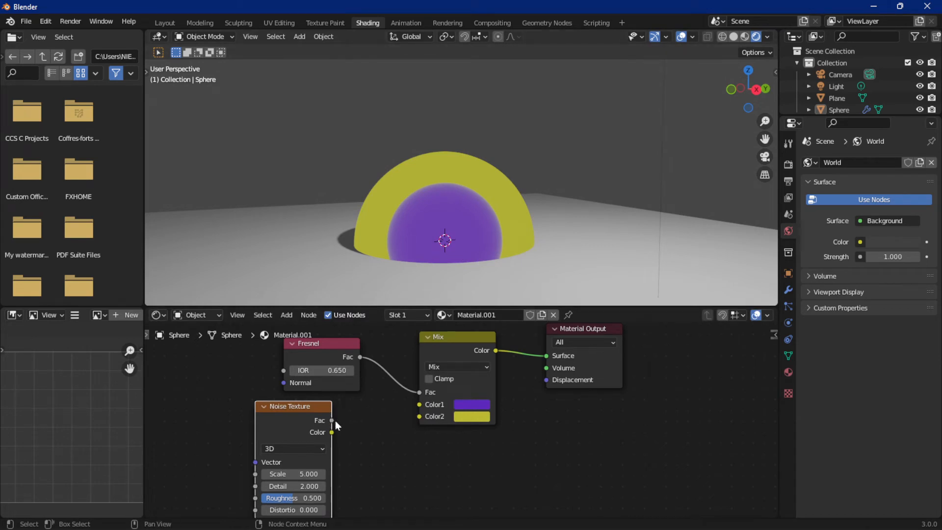
{"action": "left_click_drag", "start_coordinate": [333, 421], "coordinate": [419, 404]}
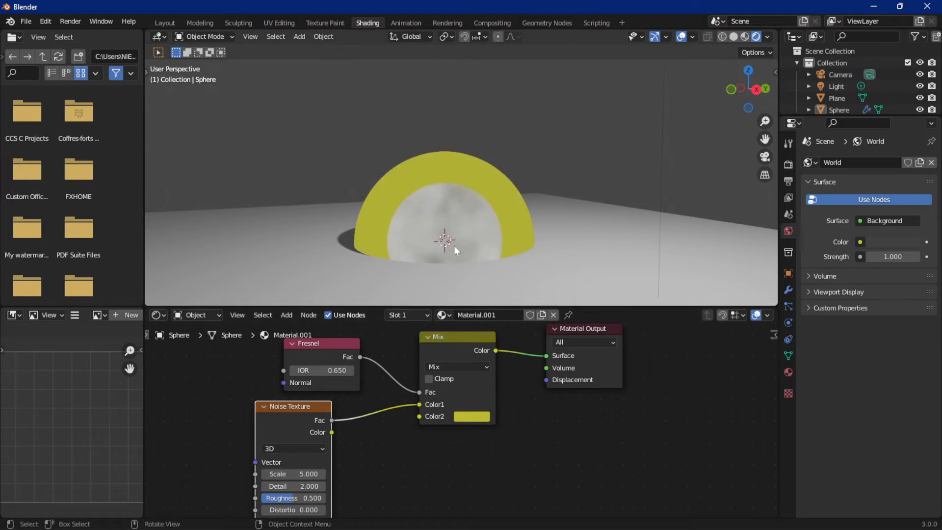
Step: Set the Noise Texture's Detail to 5.400 and Distortion to 6.100, and select the sphere in the viewport
{"action": "scroll", "coordinate": [457, 247], "scroll_direction": "up", "scroll_amount": 5}
{"action": "scroll", "coordinate": [453, 252], "scroll_direction": "down", "scroll_amount": 3}
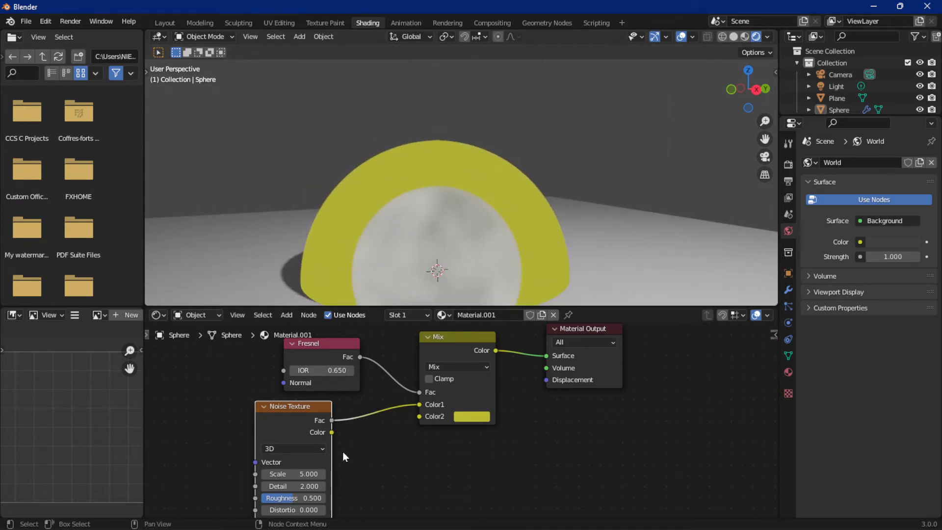
{"action": "left_click_drag", "start_coordinate": [279, 486], "coordinate": [361, 510]}
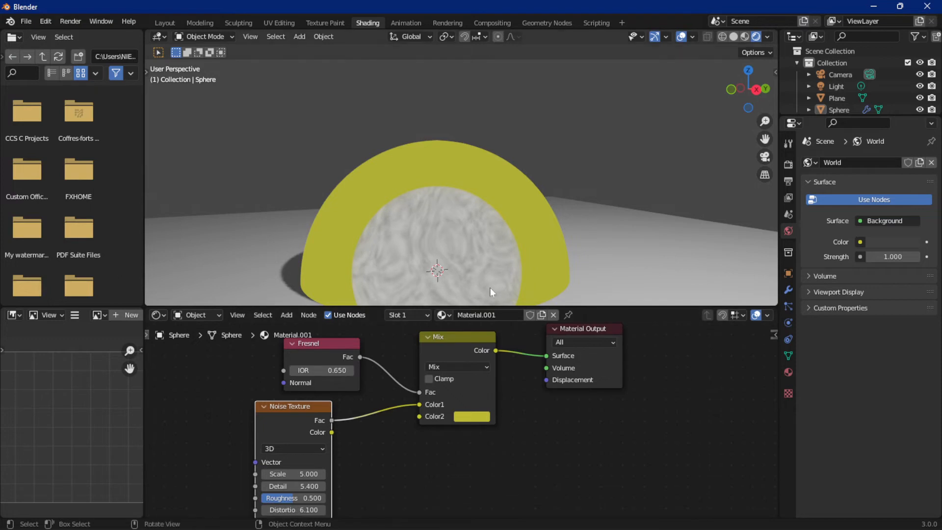
{"action": "middle_click_drag", "start_coordinate": [489, 288], "coordinate": [402, 189]}
{"action": "left_click", "coordinate": [403, 192]}
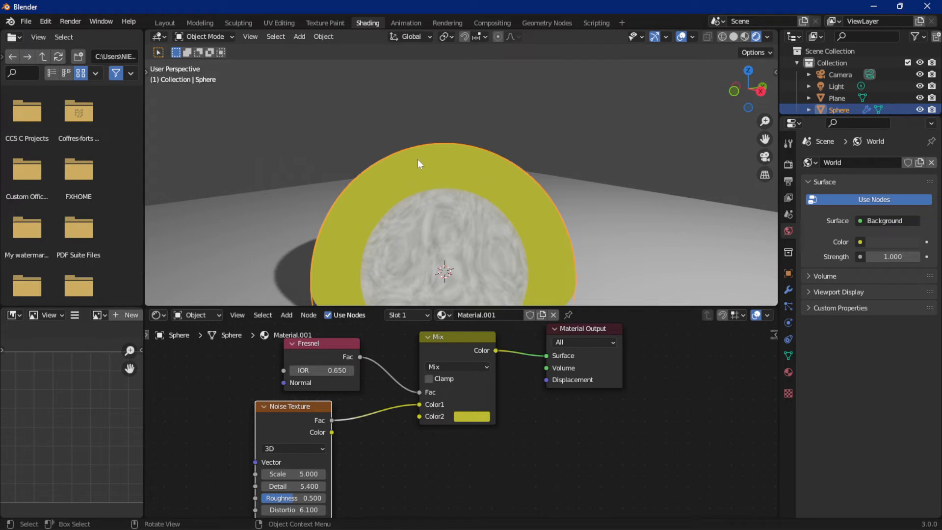
Step: Add a Wave Texture node below the Mix node and connect its Color output to Color2
{"action": "left_click", "coordinate": [287, 315]}
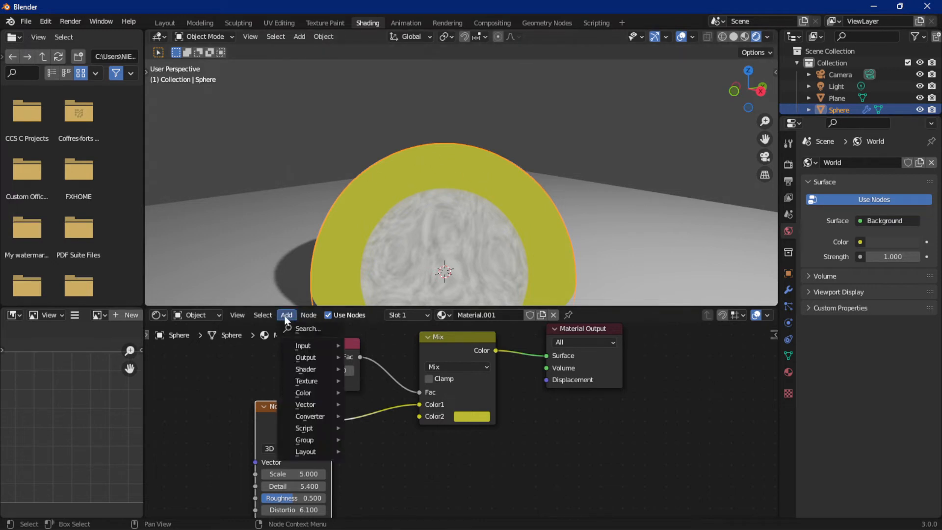
{"action": "mouse_move", "coordinate": [305, 381]}
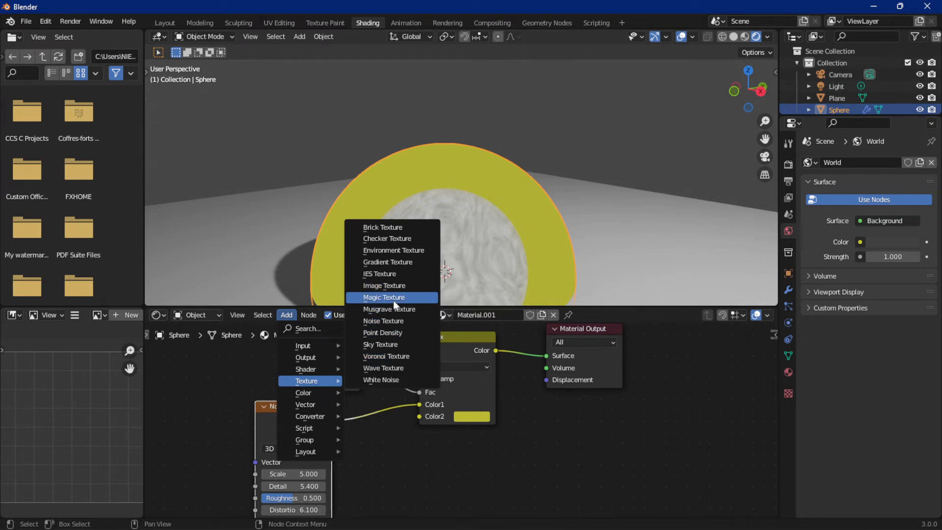
{"action": "left_click", "coordinate": [390, 371]}
{"action": "left_click", "coordinate": [482, 479]}
{"action": "middle_click_drag", "start_coordinate": [482, 478], "coordinate": [460, 426]}
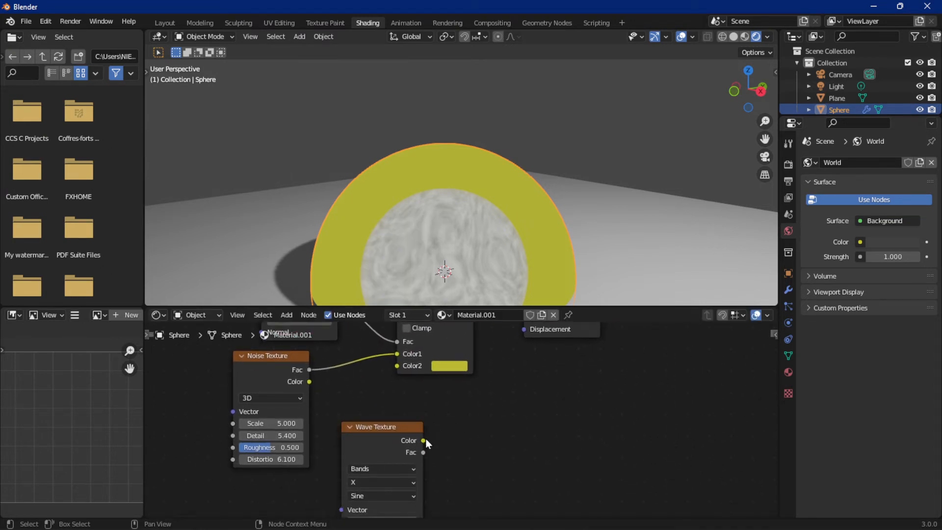
{"action": "mouse_move", "coordinate": [425, 439]}
{"action": "left_mouse_down"}
{"action": "mouse_move", "coordinate": [397, 383]}
{"action": "mouse_move", "coordinate": [366, 369]}
{"action": "mouse_move", "coordinate": [396, 367]}
{"action": "left_mouse_up"}
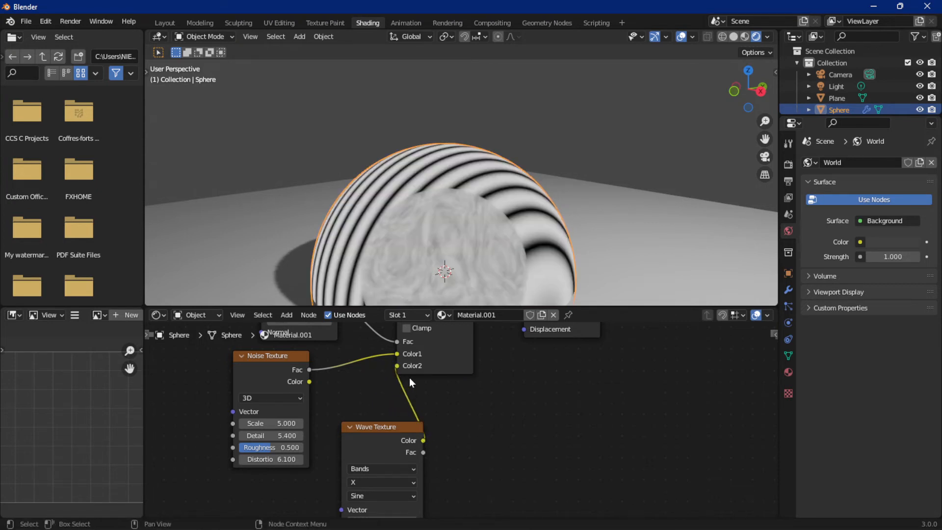
Step: Try Fresnel IOR values up to 7.250 on the textured sphere, and set the IOR to 0.450
{"action": "middle_click_drag", "start_coordinate": [402, 284], "coordinate": [425, 77]}
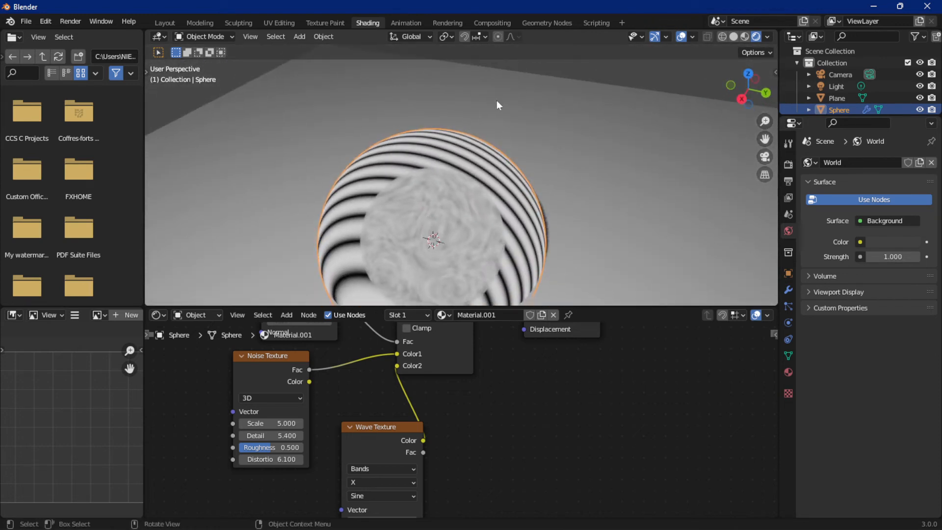
{"action": "middle_click_drag", "start_coordinate": [497, 105], "coordinate": [451, 115]}
{"action": "middle_click_drag", "start_coordinate": [484, 375], "coordinate": [490, 437]}
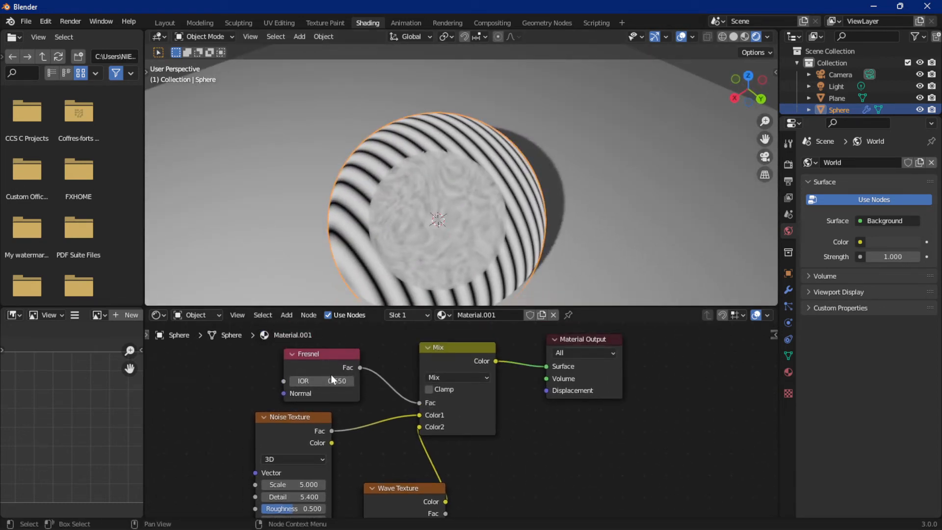
{"action": "left_click_drag", "start_coordinate": [331, 379], "coordinate": [373, 379]}
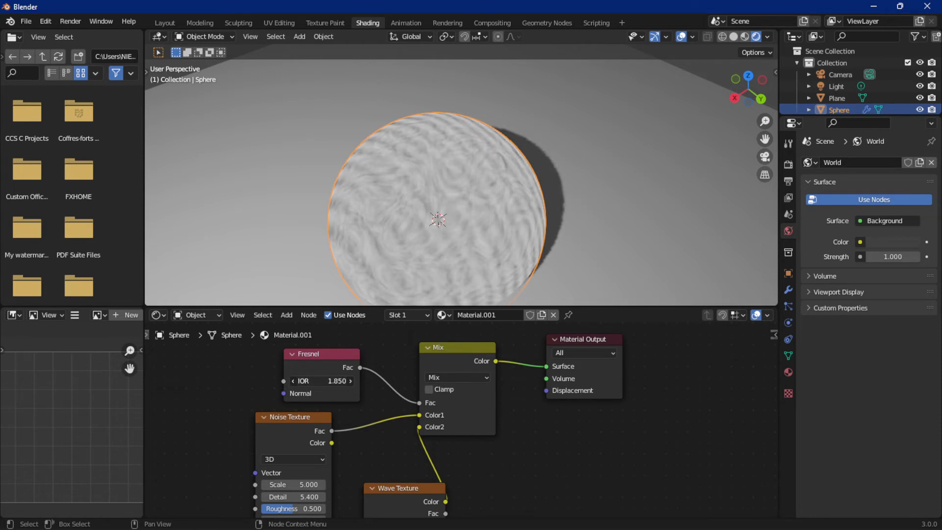
{"action": "left_click_drag", "start_coordinate": [408, 381], "coordinate": [834, 380]}
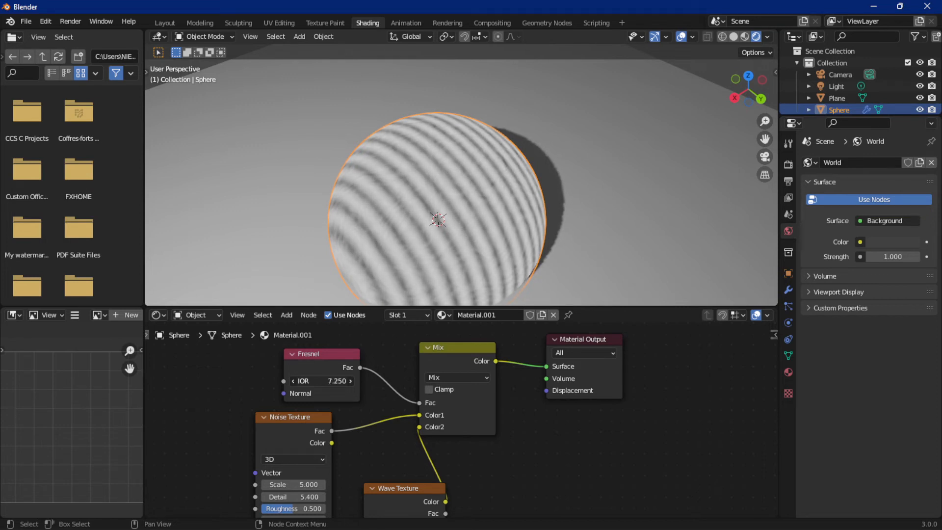
{"action": "left_click_drag", "start_coordinate": [665, 381], "coordinate": [370, 381]}
{"action": "middle_click_drag", "start_coordinate": [442, 275], "coordinate": [426, 260]}
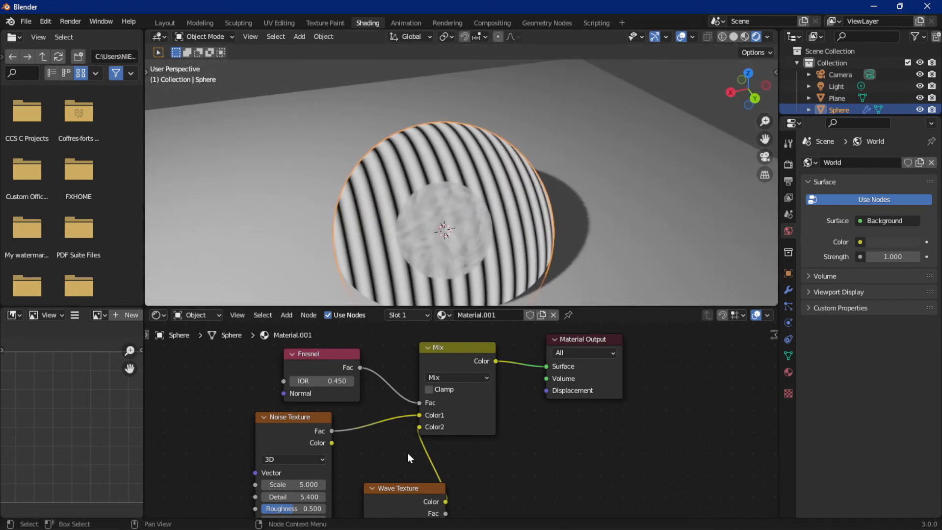
Step: Delete the Noise Texture, Wave Texture and Mix nodes from the sphere's material
{"action": "scroll", "coordinate": [474, 430], "scroll_direction": "down", "scroll_amount": 1}
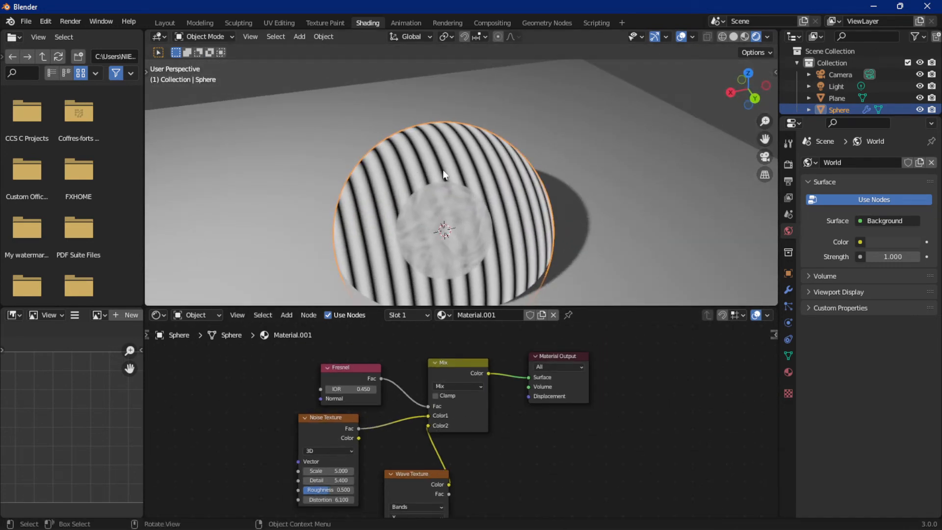
{"action": "left_click", "coordinate": [328, 421]}
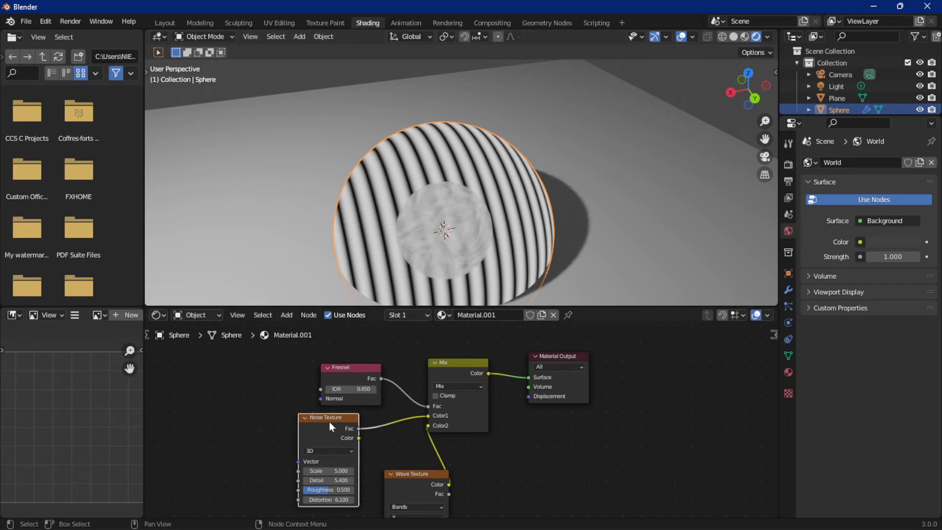
{"action": "key", "text": "x"}
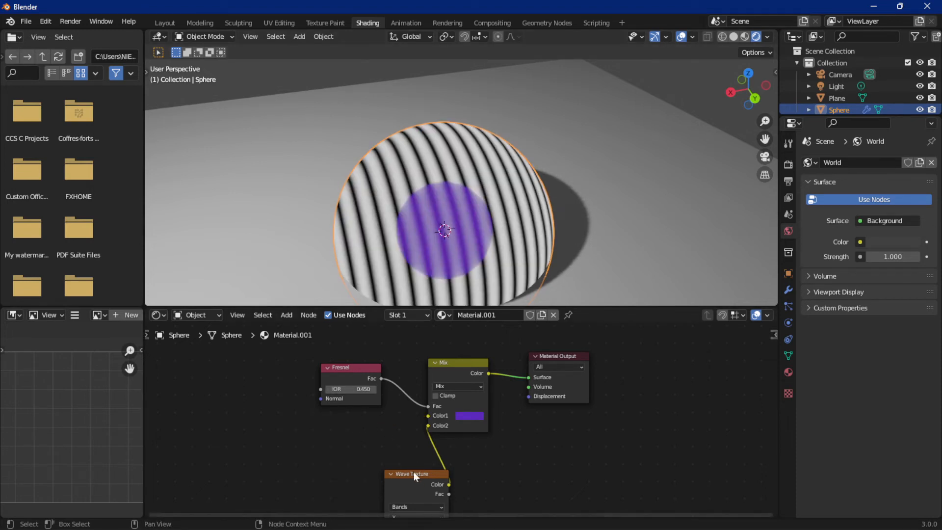
{"action": "left_click", "coordinate": [413, 472]}
{"action": "key", "text": "x"}
{"action": "left_click", "coordinate": [468, 359]}
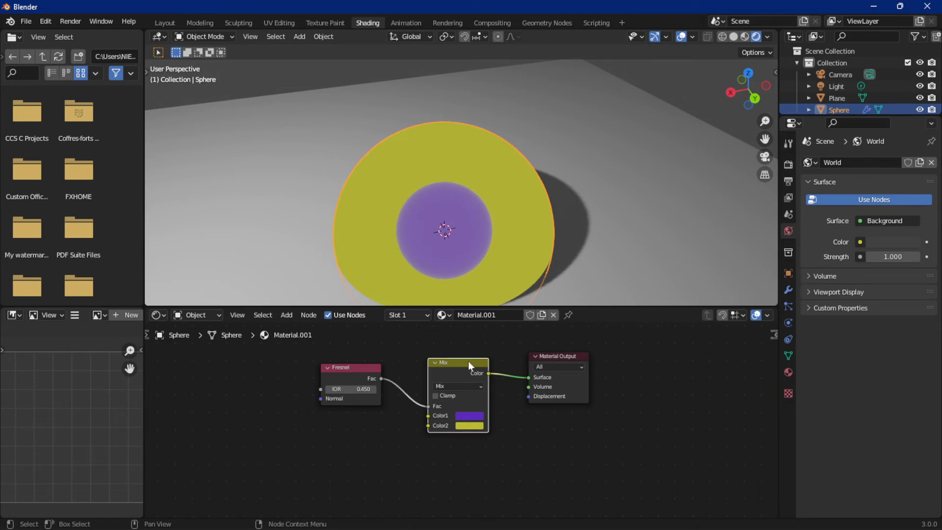
{"action": "key", "text": "x"}
Step: Connect the Fresnel node's Fac output directly to the Material Output's Surface input
{"action": "scroll", "coordinate": [444, 391], "scroll_direction": "up", "scroll_amount": 1}
{"action": "left_click_drag", "start_coordinate": [360, 363], "coordinate": [545, 381]}
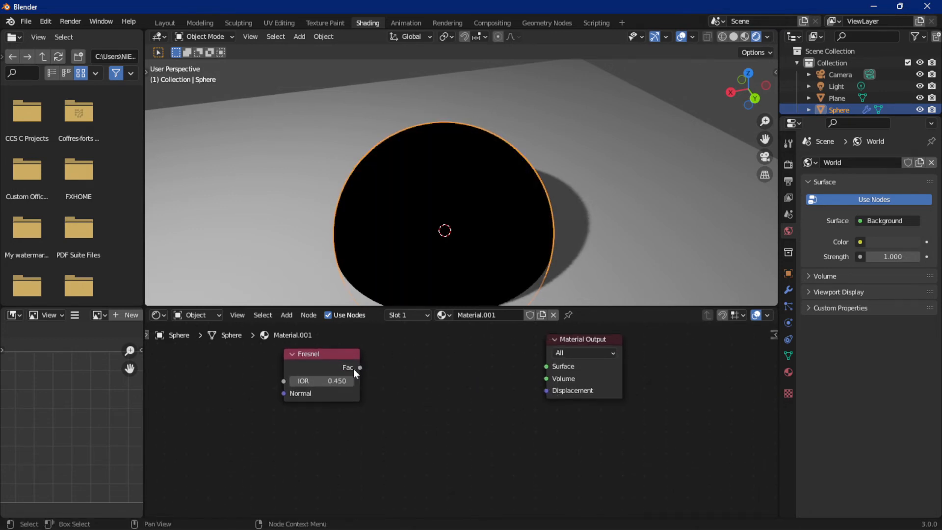
{"action": "mouse_move", "coordinate": [357, 368]}
{"action": "left_mouse_down"}
{"action": "mouse_move", "coordinate": [487, 353]}
{"action": "mouse_move", "coordinate": [545, 366]}
{"action": "left_mouse_up"}
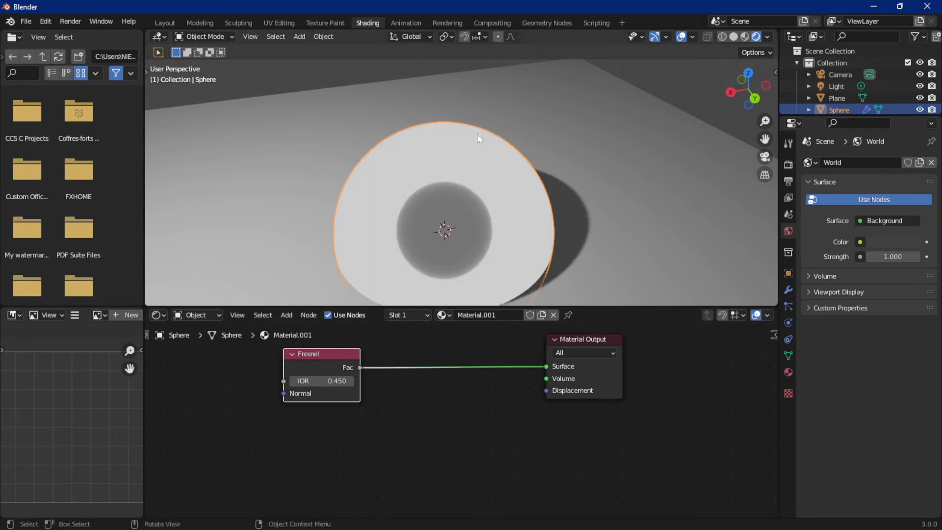
Step: Enable Bloom in the scene's Eevee render settings
{"action": "scroll", "coordinate": [466, 204], "scroll_direction": "up", "scroll_amount": 1}
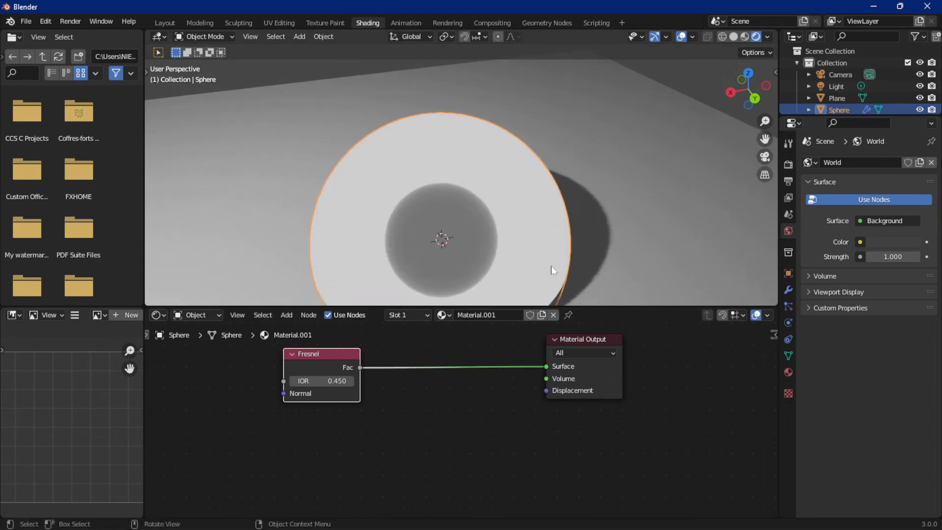
{"action": "left_click", "coordinate": [788, 165]}
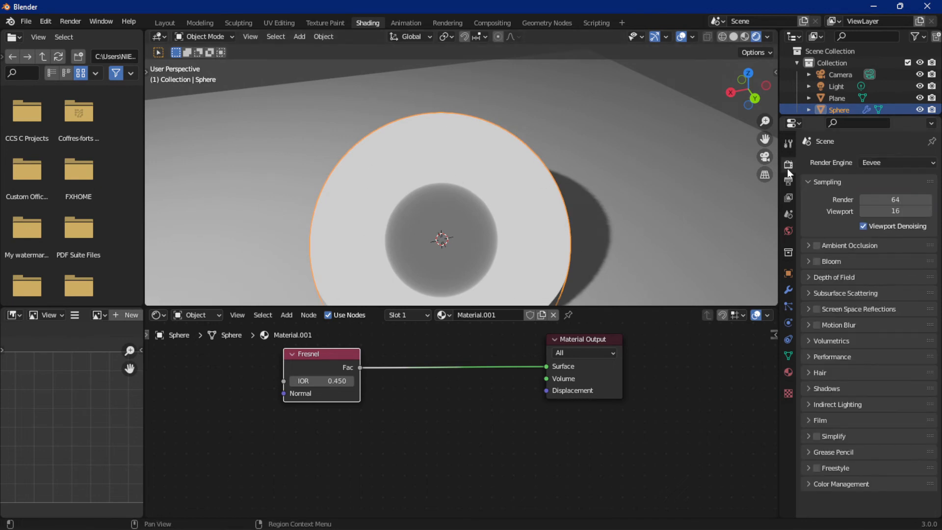
{"action": "left_click", "coordinate": [816, 262]}
Step: Move the sphere straight up along the Z axis so it floats well above the floor plane and the light
{"action": "middle_click_drag", "start_coordinate": [588, 249], "coordinate": [593, 222]}
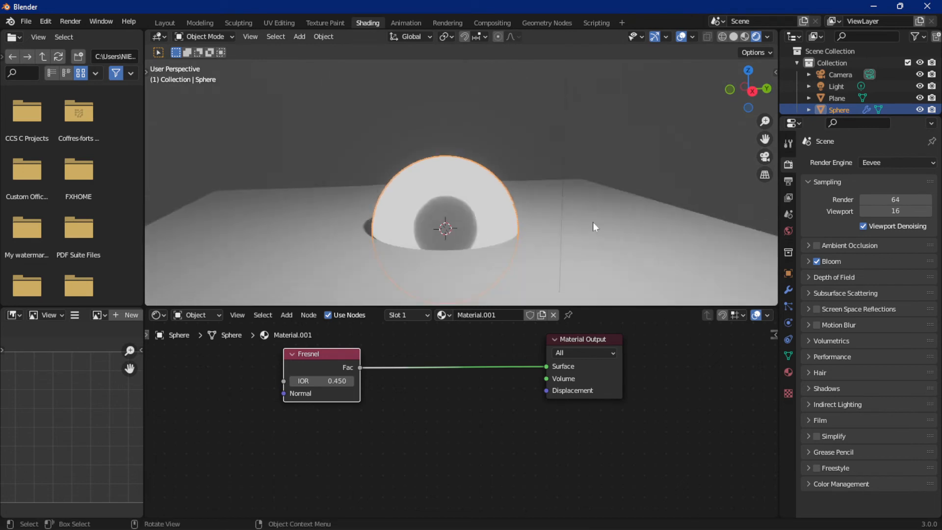
{"action": "scroll", "coordinate": [590, 220], "scroll_direction": "down", "scroll_amount": 3}
{"action": "scroll", "coordinate": [453, 187], "scroll_direction": "down", "scroll_amount": 3}
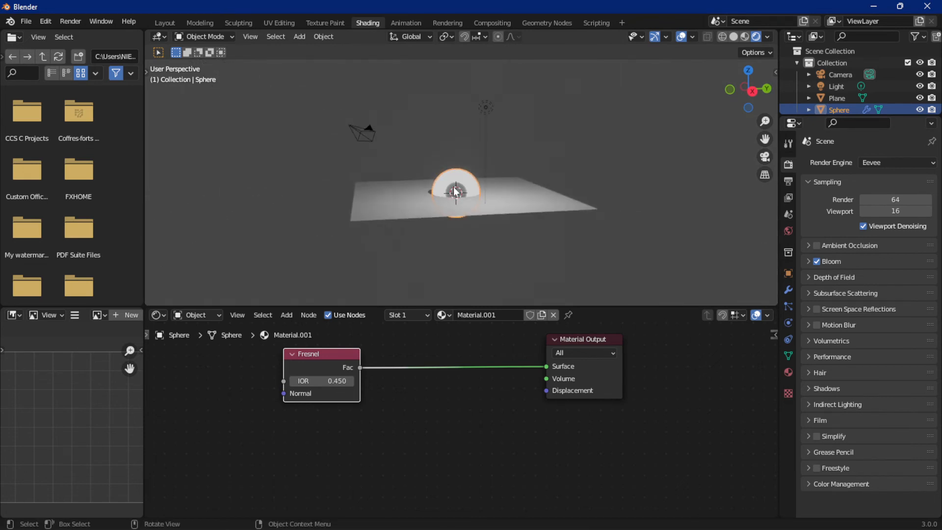
{"action": "key", "text": "g"}
{"action": "key", "text": "z"}
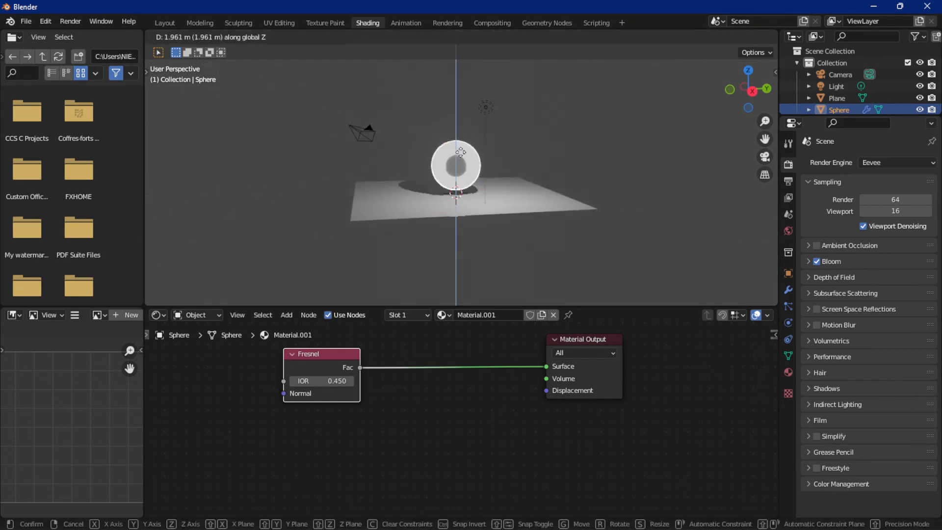
{"action": "left_click", "coordinate": [484, 72]}
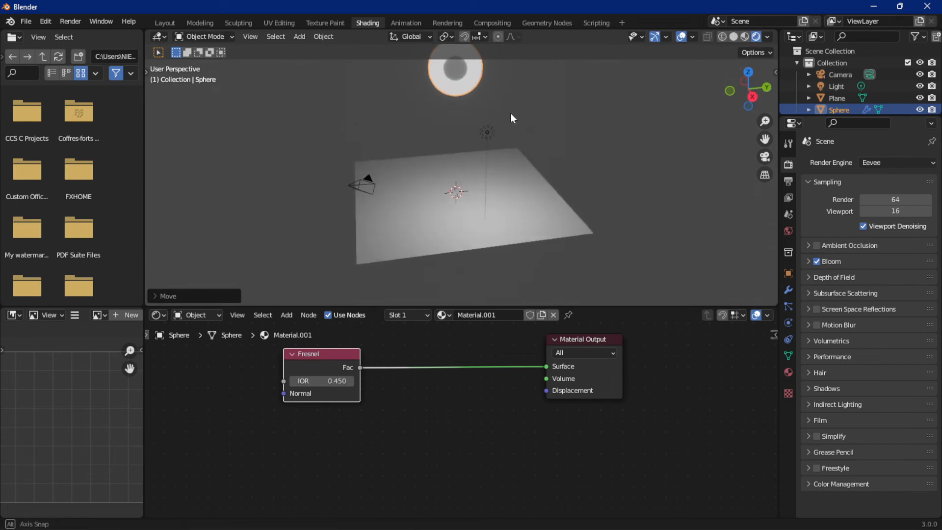
{"action": "middle_click_drag", "start_coordinate": [510, 113], "coordinate": [463, 145]}
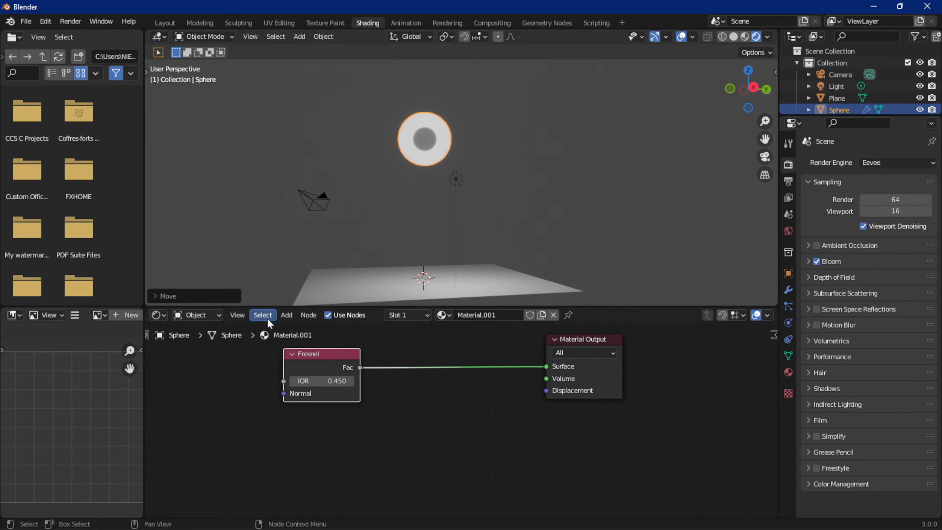
Step: Insert a Mix Shader between Fresnel and Material Output, with the Fresnel output connected to its Fac input
{"action": "left_click", "coordinate": [286, 315]}
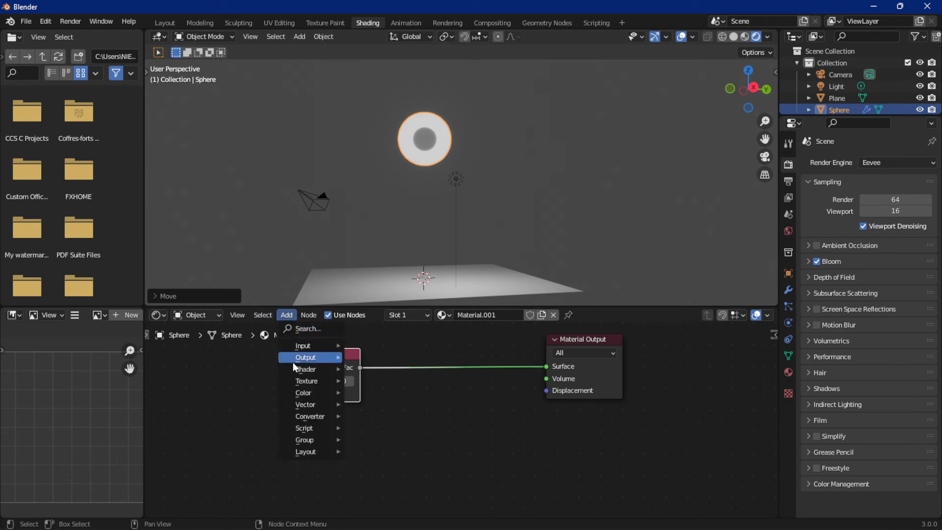
{"action": "mouse_move", "coordinate": [314, 371]}
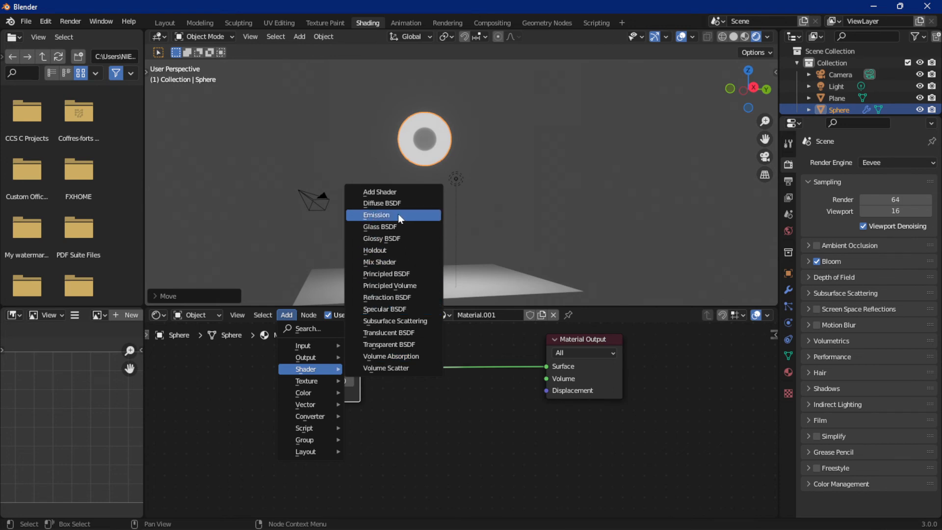
{"action": "left_click", "coordinate": [396, 262]}
{"action": "left_click", "coordinate": [415, 359]}
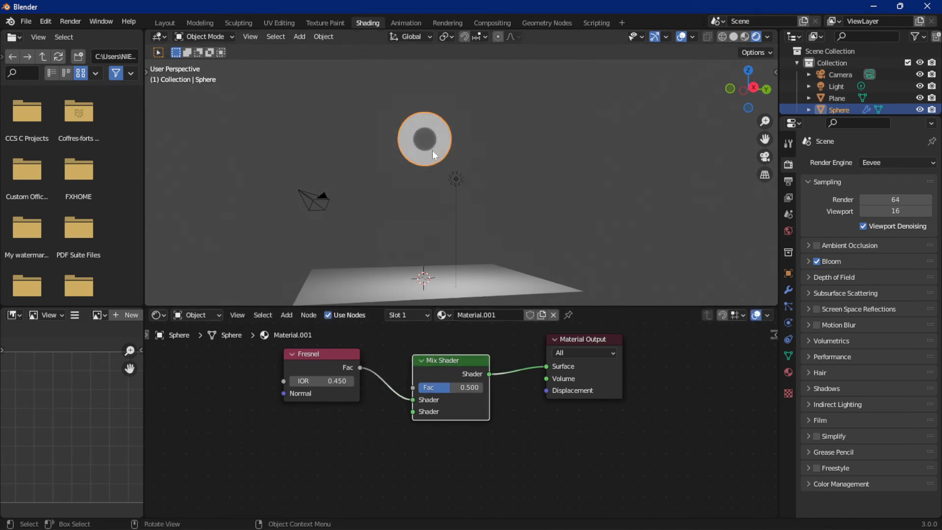
{"action": "mouse_move", "coordinate": [414, 400]}
{"action": "left_mouse_down"}
{"action": "mouse_move", "coordinate": [403, 404]}
{"action": "mouse_move", "coordinate": [409, 387]}
{"action": "left_mouse_up"}
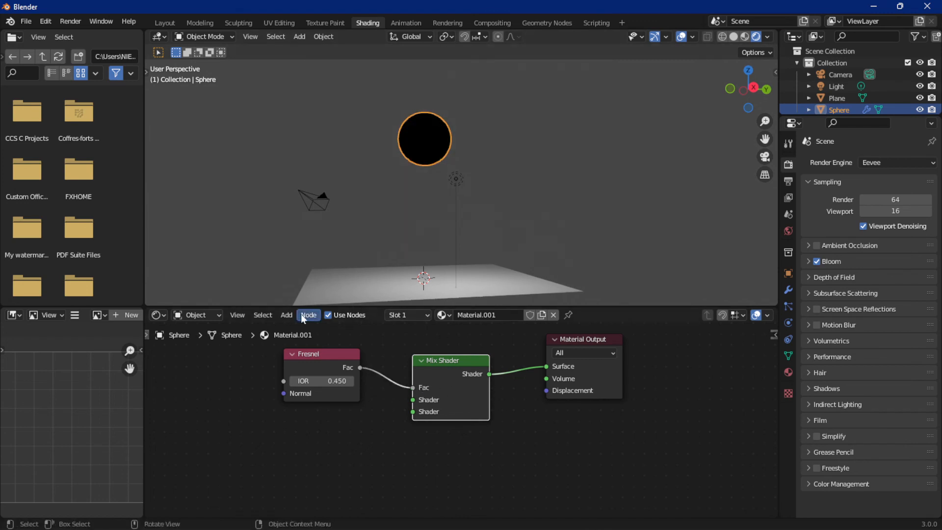
Step: Add an Emission node below Fresnel and connect its output to the Mix Shader's second Shader input
{"action": "left_click", "coordinate": [287, 315]}
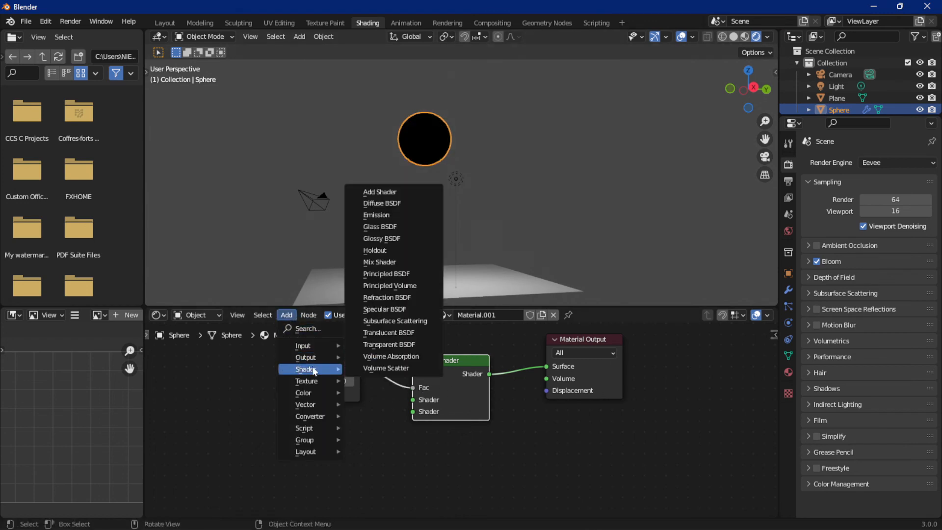
{"action": "left_click", "coordinate": [378, 215]}
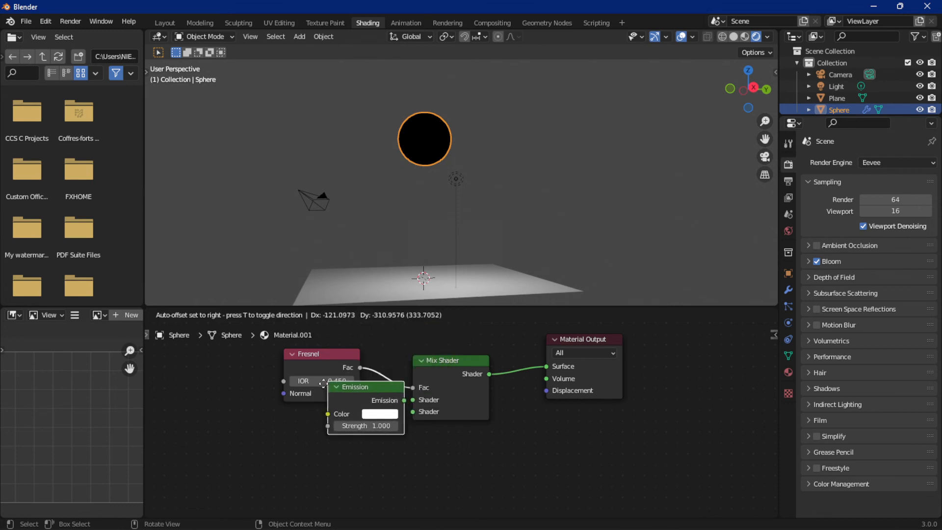
{"action": "left_click", "coordinate": [288, 420]}
{"action": "left_click_drag", "start_coordinate": [362, 433], "coordinate": [410, 415]}
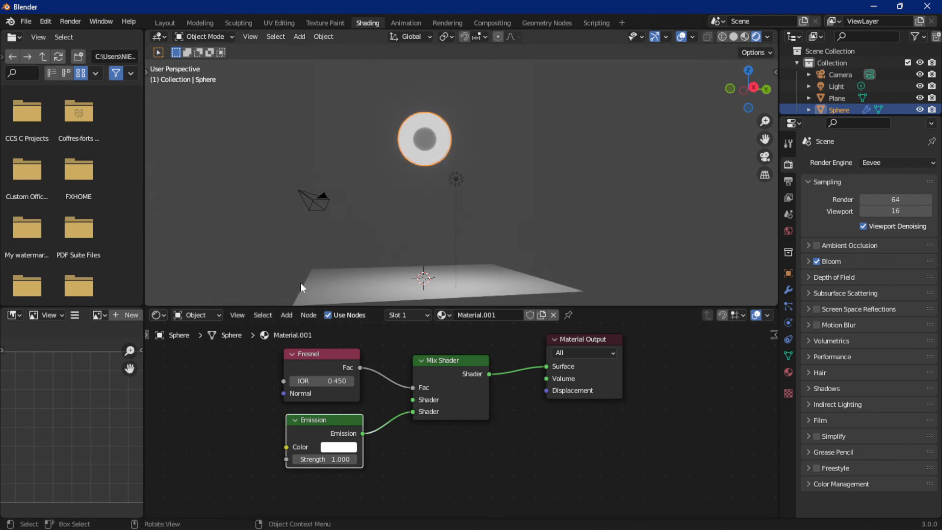
Step: Add a Diffuse BSDF node below the Mix Shader and connect its output to the first Shader input
{"action": "left_click", "coordinate": [287, 316]}
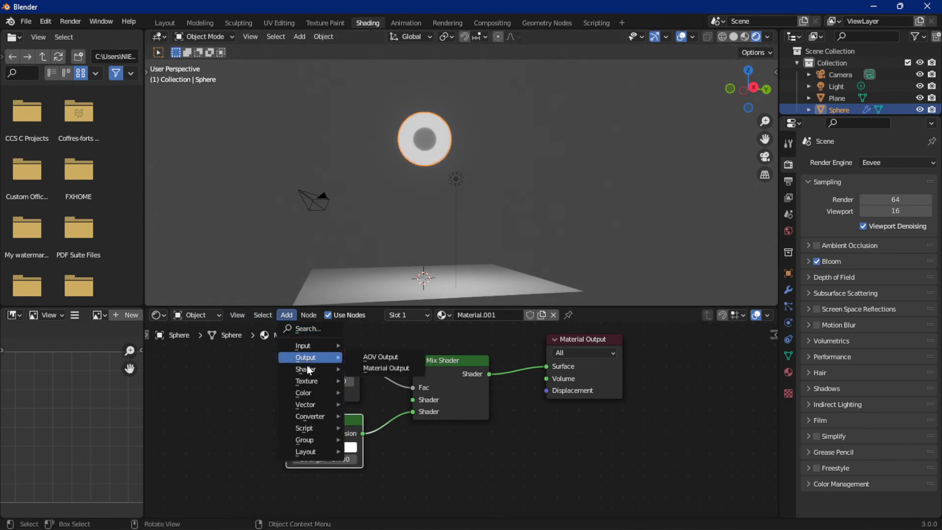
{"action": "mouse_move", "coordinate": [316, 369]}
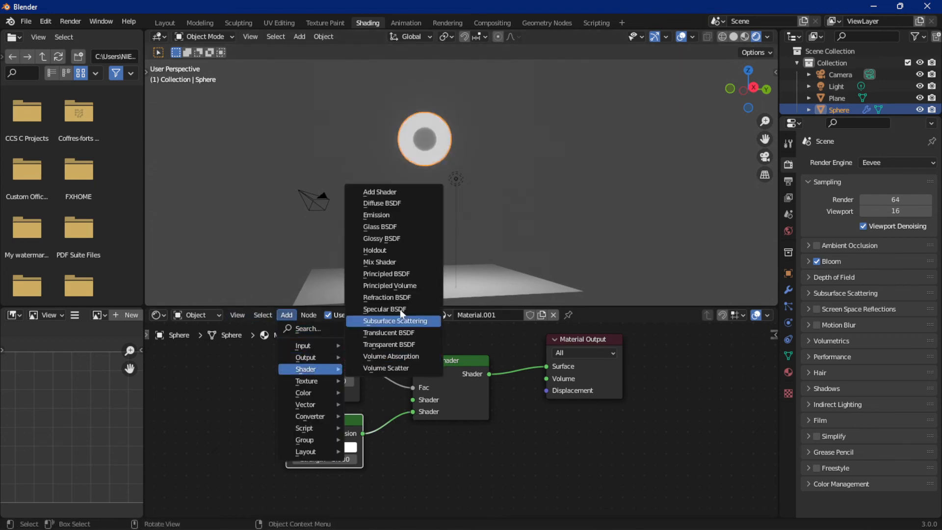
{"action": "left_click", "coordinate": [392, 203]}
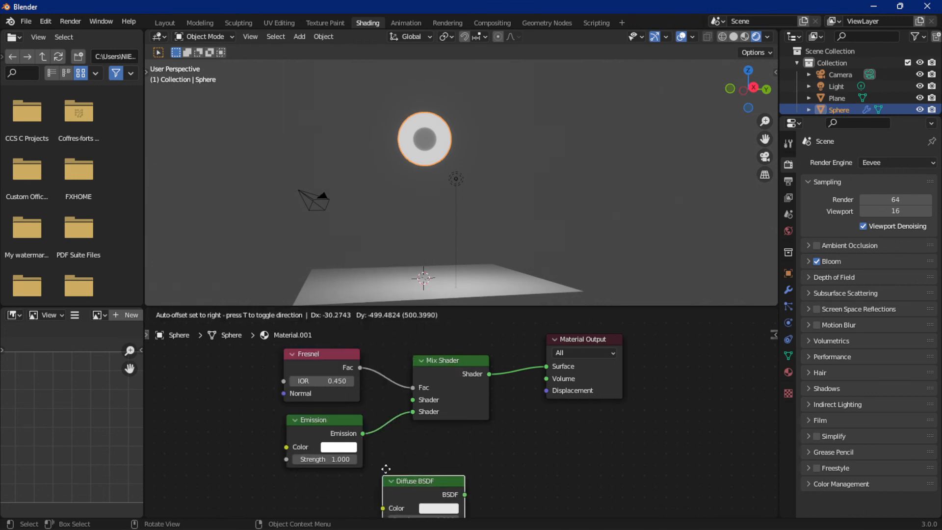
{"action": "left_click", "coordinate": [395, 452]}
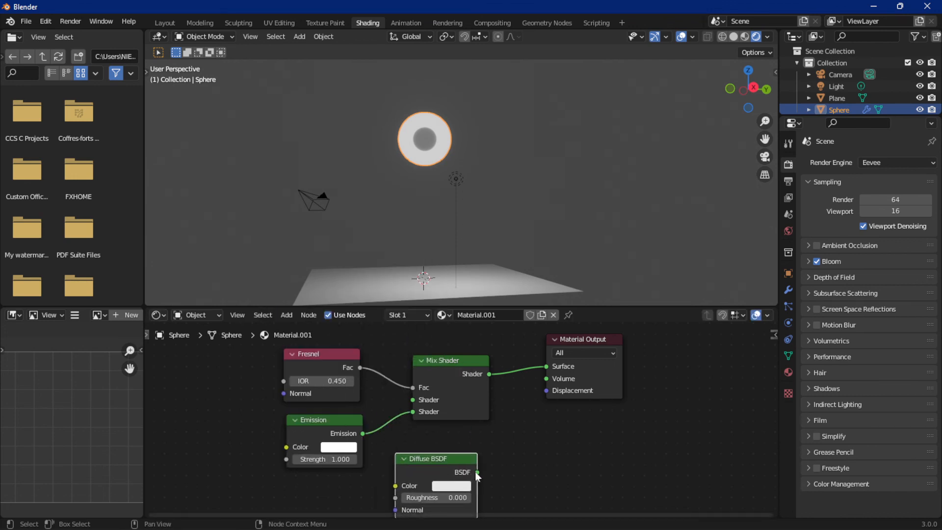
{"action": "mouse_move", "coordinate": [475, 472]}
{"action": "left_mouse_down"}
{"action": "mouse_move", "coordinate": [464, 439]}
{"action": "mouse_move", "coordinate": [372, 397]}
{"action": "mouse_move", "coordinate": [413, 410]}
{"action": "mouse_move", "coordinate": [413, 399]}
{"action": "left_mouse_up"}
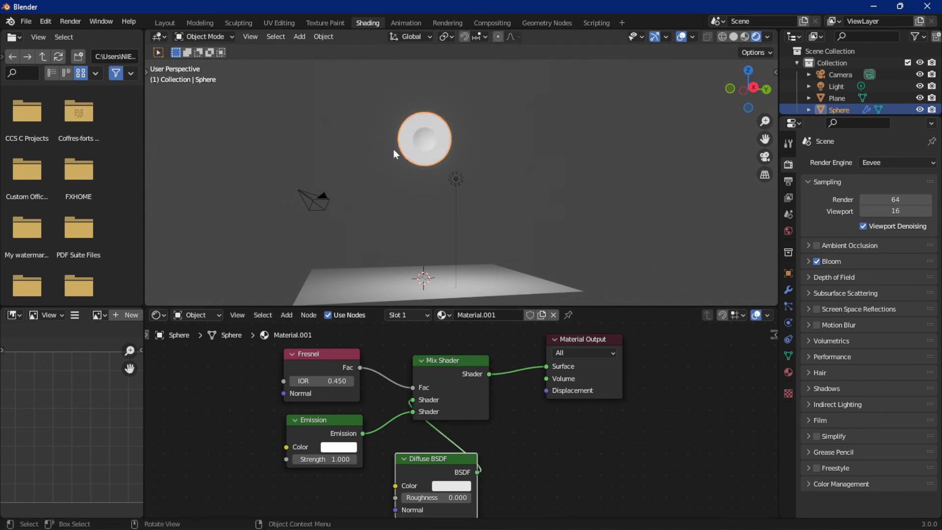
Step: Change the Diffuse BSDF node's color to black
{"action": "scroll", "coordinate": [435, 134], "scroll_direction": "up", "scroll_amount": 5}
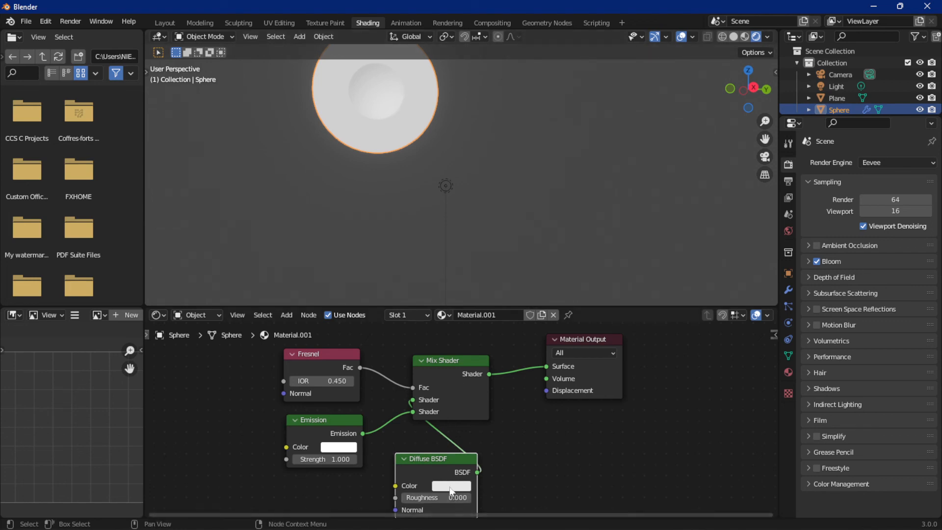
{"action": "left_click", "coordinate": [452, 485]}
{"action": "left_click_drag", "start_coordinate": [529, 343], "coordinate": [527, 408]}
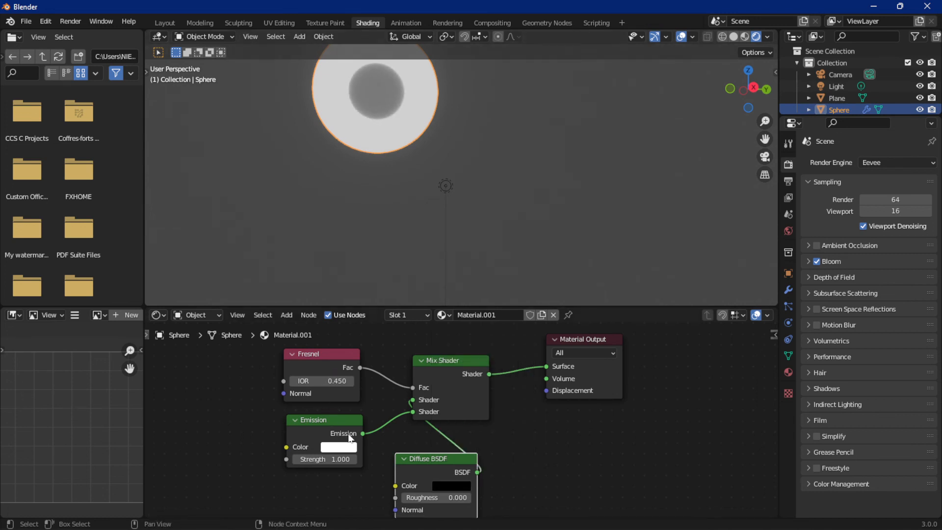
Step: Try an Emission Strength of 9.000 on the glowing sphere, and set the Strength to 5.400
{"action": "left_click_drag", "start_coordinate": [315, 458], "coordinate": [365, 459]}
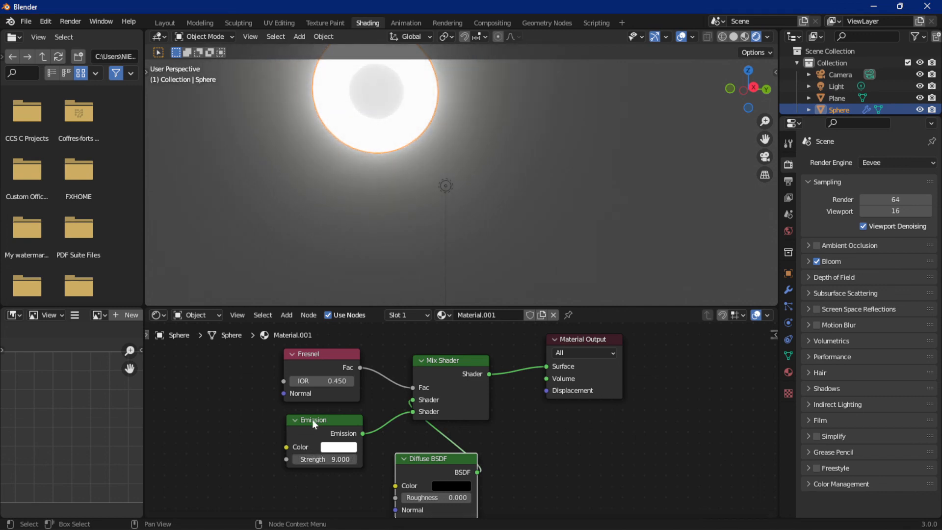
{"action": "scroll", "coordinate": [422, 134], "scroll_direction": "down", "scroll_amount": 3}
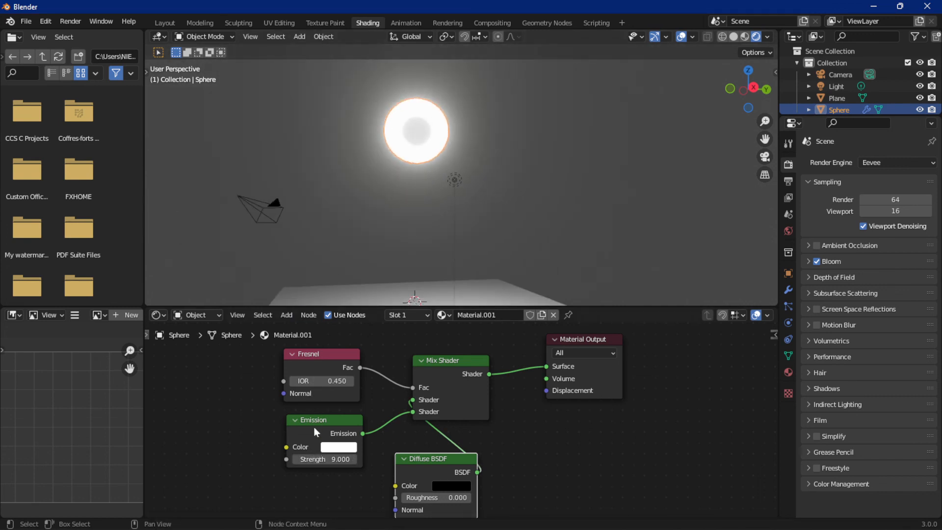
{"action": "left_click_drag", "start_coordinate": [347, 458], "coordinate": [328, 458]}
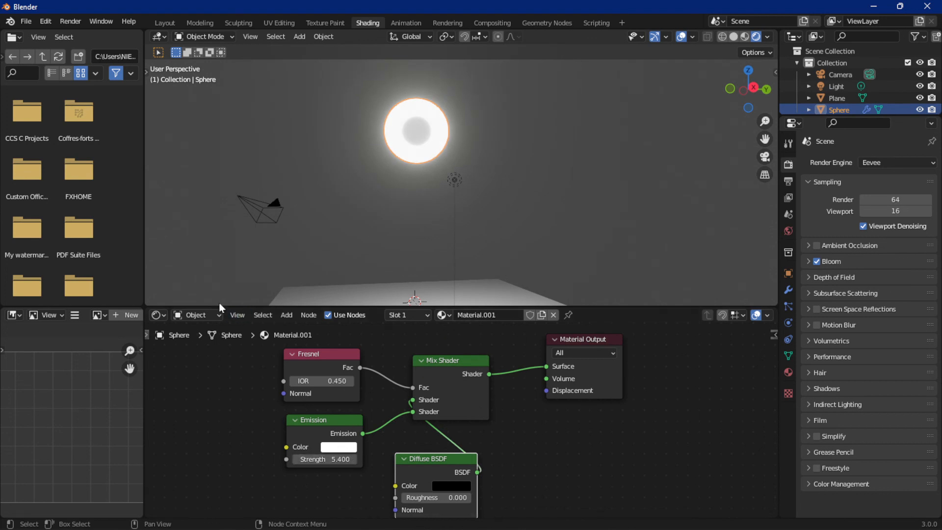
Step: Open the Input category of nodes that can be added to the sphere's material
{"action": "left_click", "coordinate": [285, 314]}
{"action": "mouse_move", "coordinate": [287, 346]}
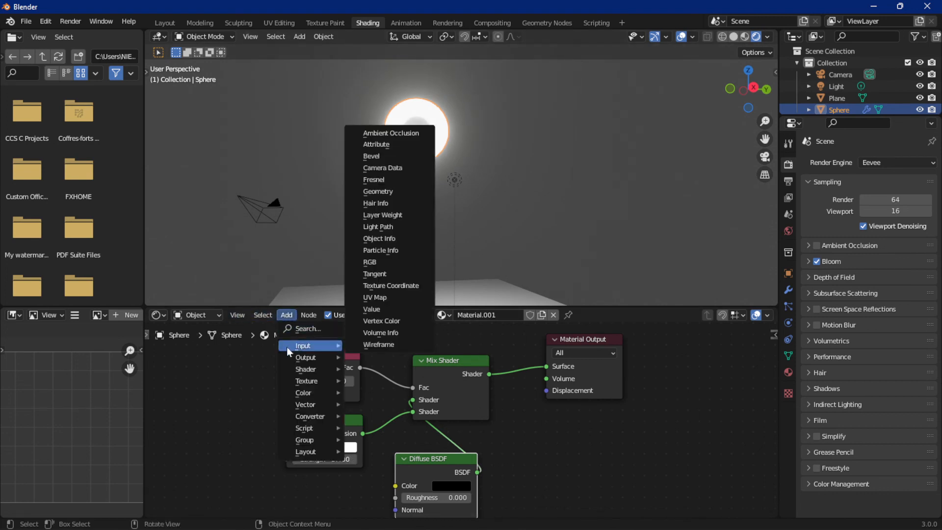